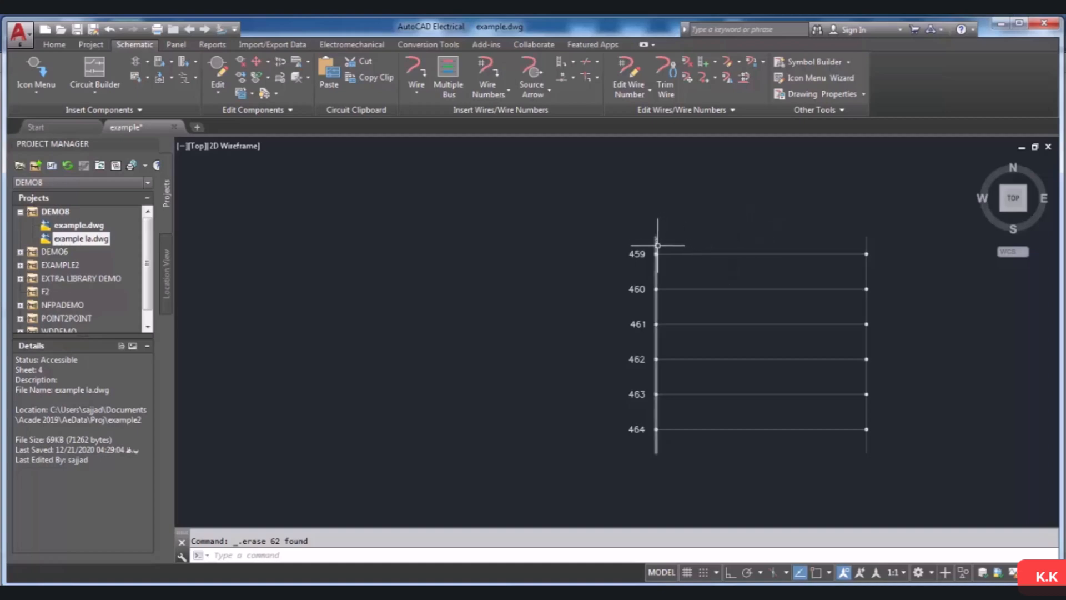
# Examine the existing ladder's vertical rails, horizontal rungs, rung spacing and line reference numbers
pyautogui.scroll(2, 658, 245)
pyautogui.scroll(-1, 694, 222)
pyautogui.scroll(-1, 750, 221)
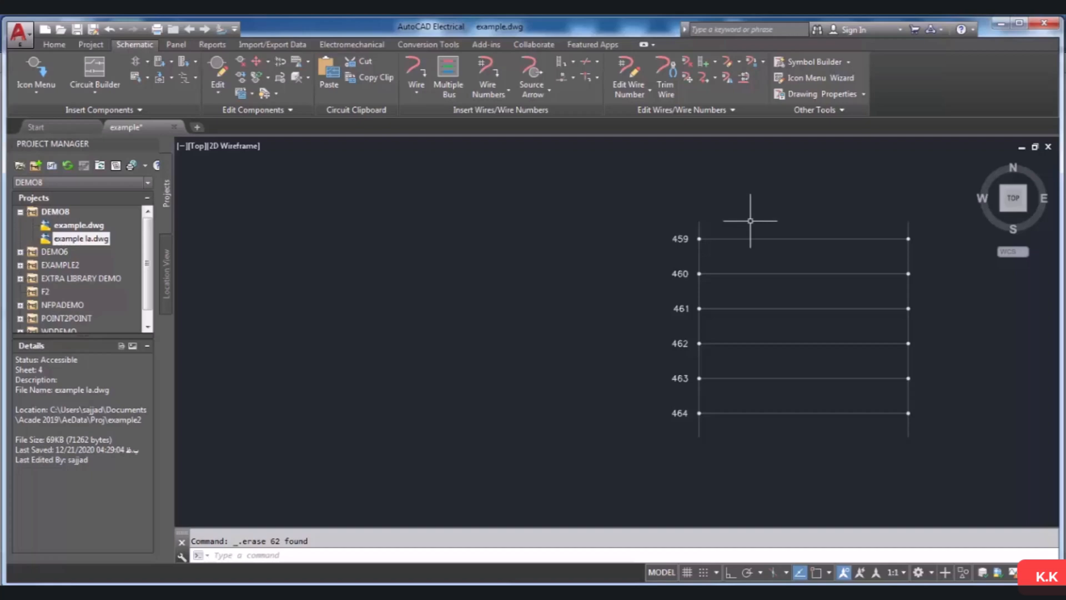
pyautogui.scroll(2, 753, 223)
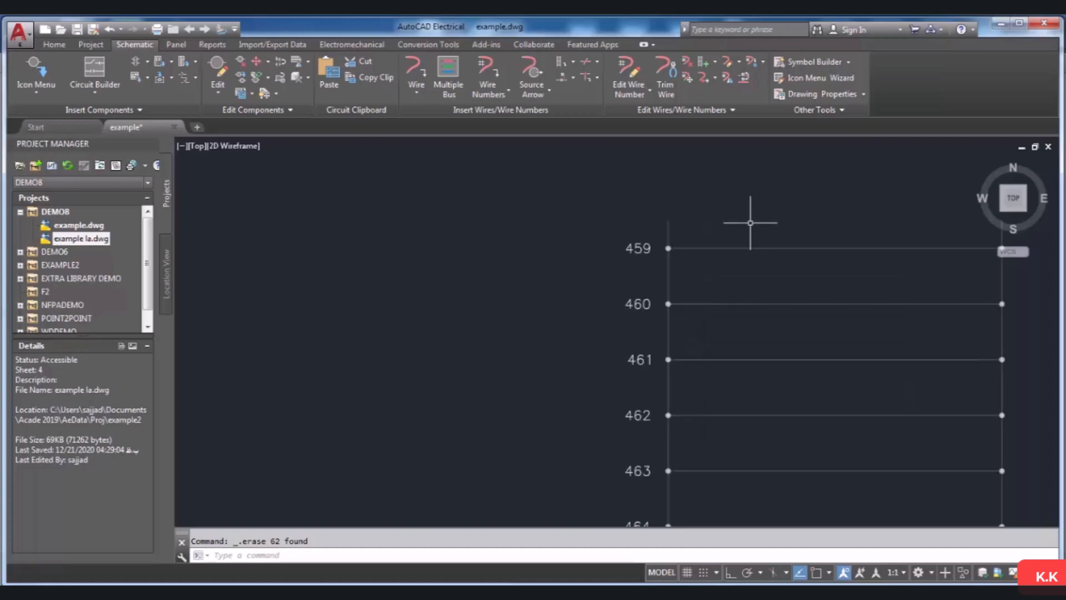
pyautogui.scroll(-2, 744, 223)
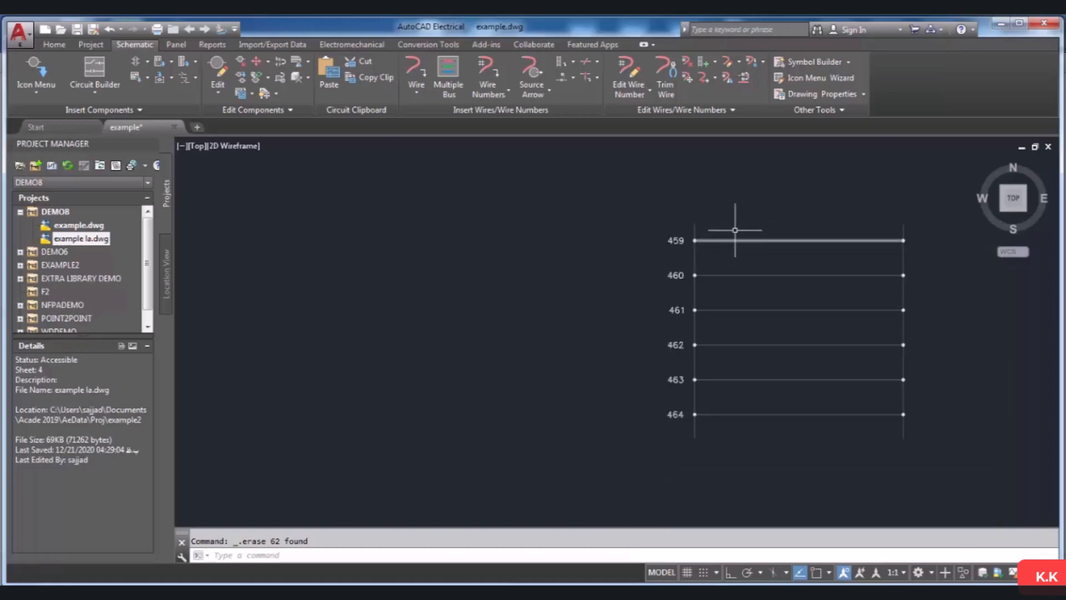
pyautogui.scroll(1, 736, 228)
pyautogui.scroll(-2, 736, 228)
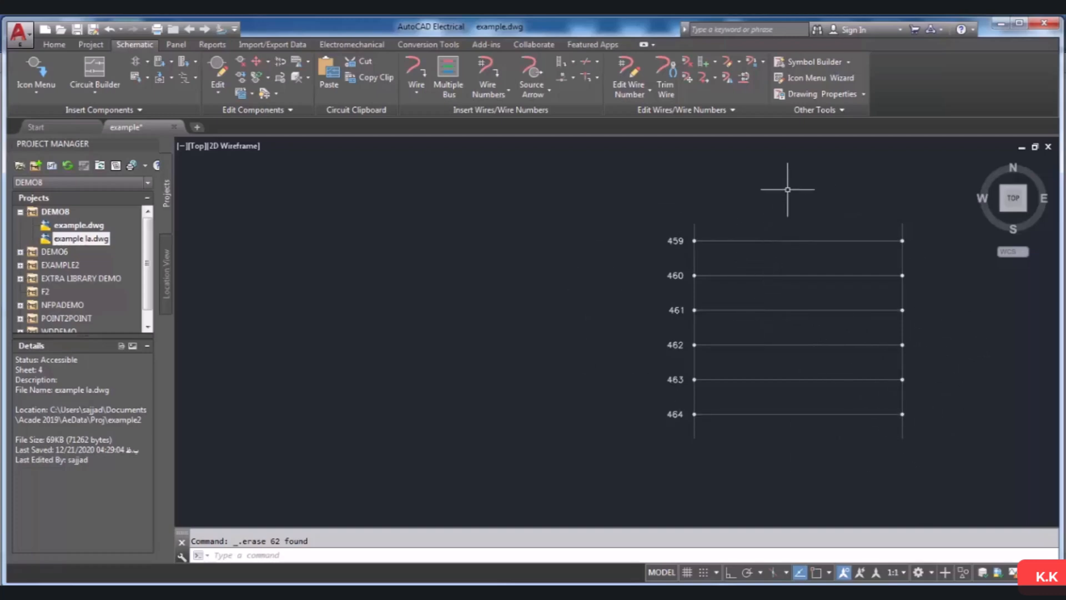
pyautogui.scroll(2, 756, 225)
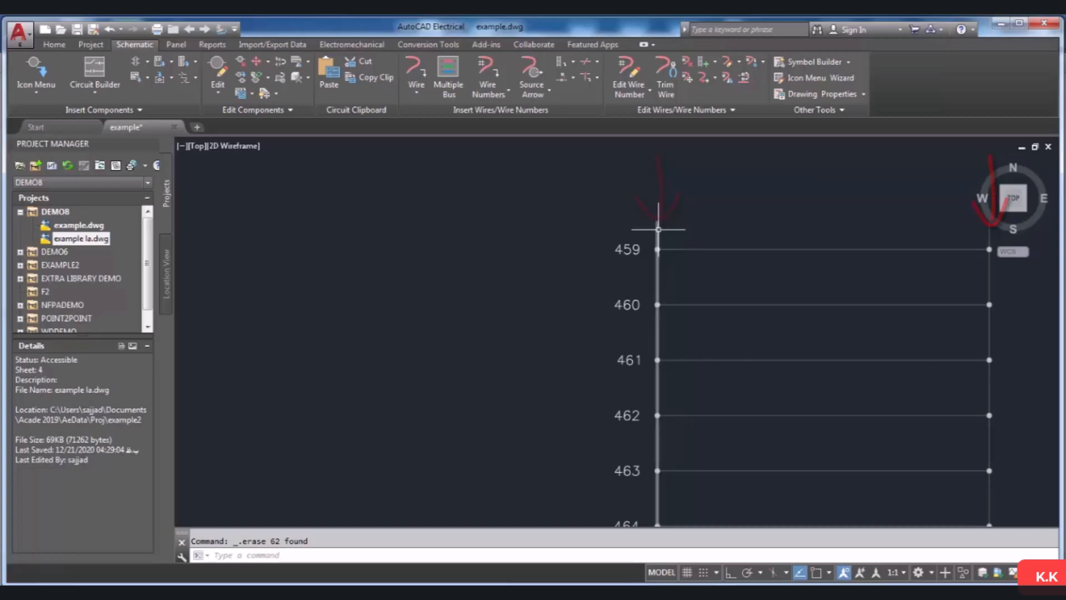
pyautogui.scroll(-2, 690, 212)
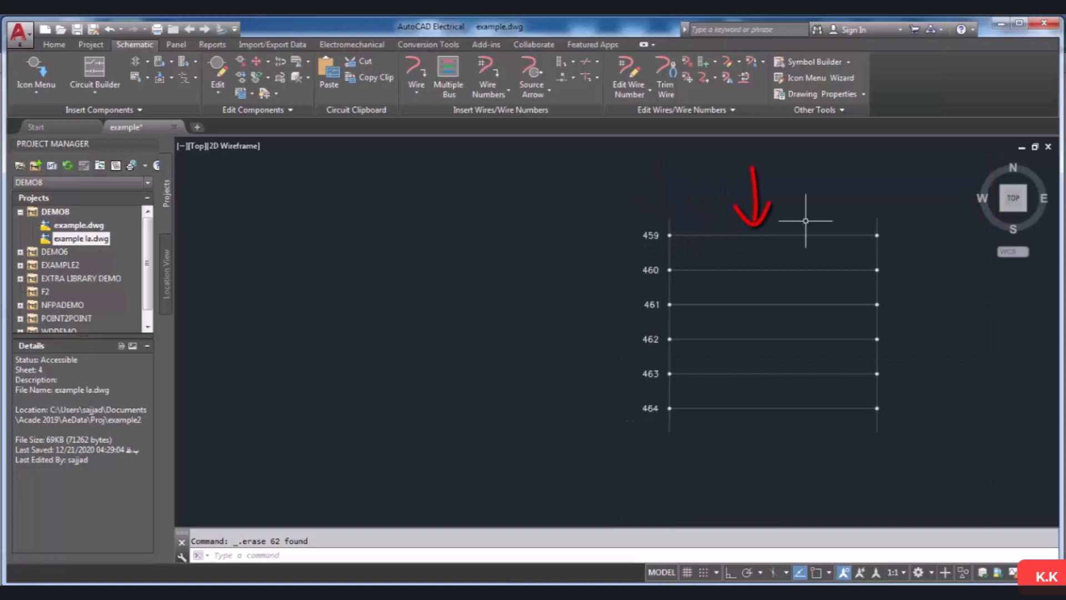
pyautogui.scroll(2, 671, 217)
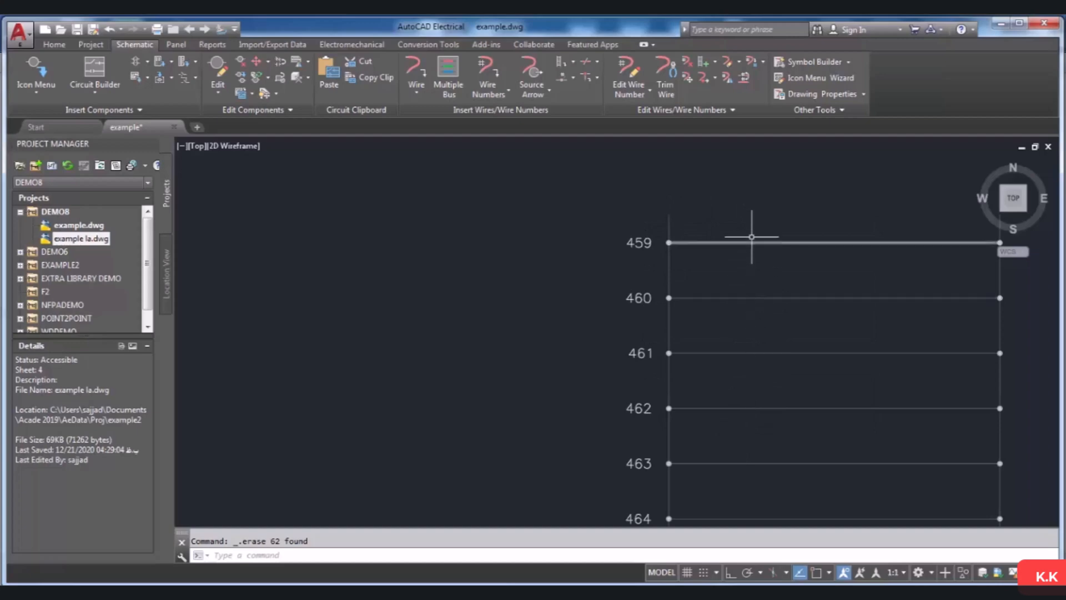
pyautogui.scroll(-2, 752, 234)
pyautogui.scroll(3, 700, 226)
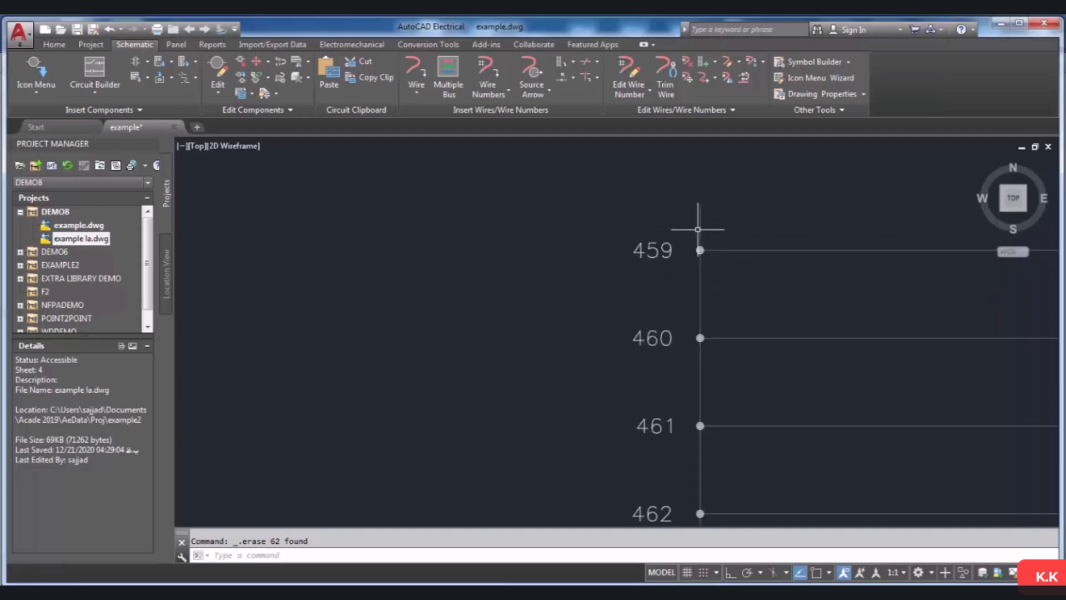
pyautogui.scroll(-3, 713, 232)
pyautogui.scroll(4, 713, 240)
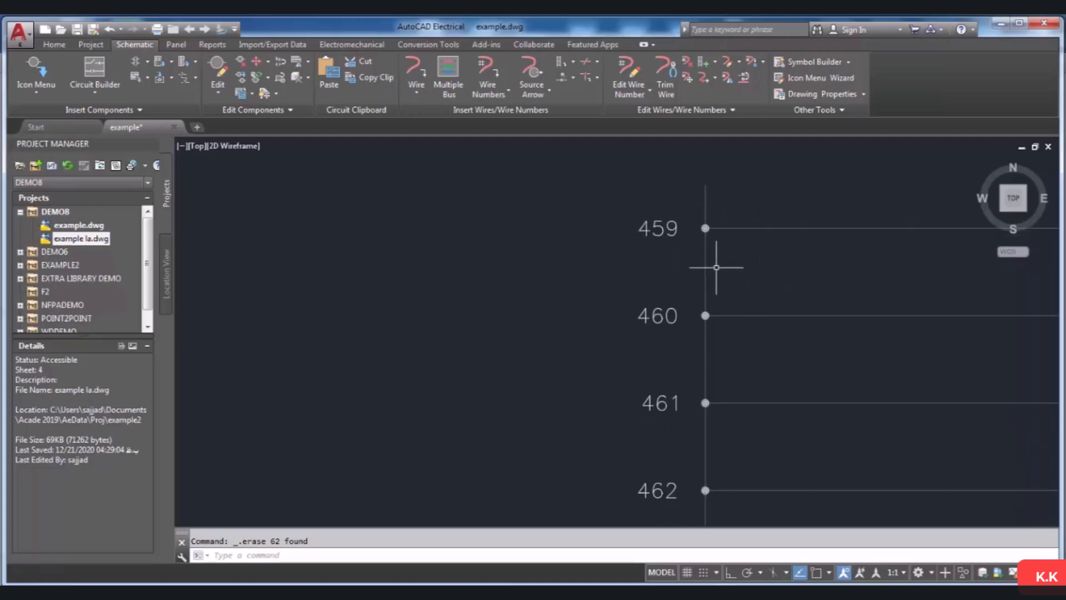
pyautogui.scroll(-3, 717, 267)
pyautogui.scroll(2, 779, 315)
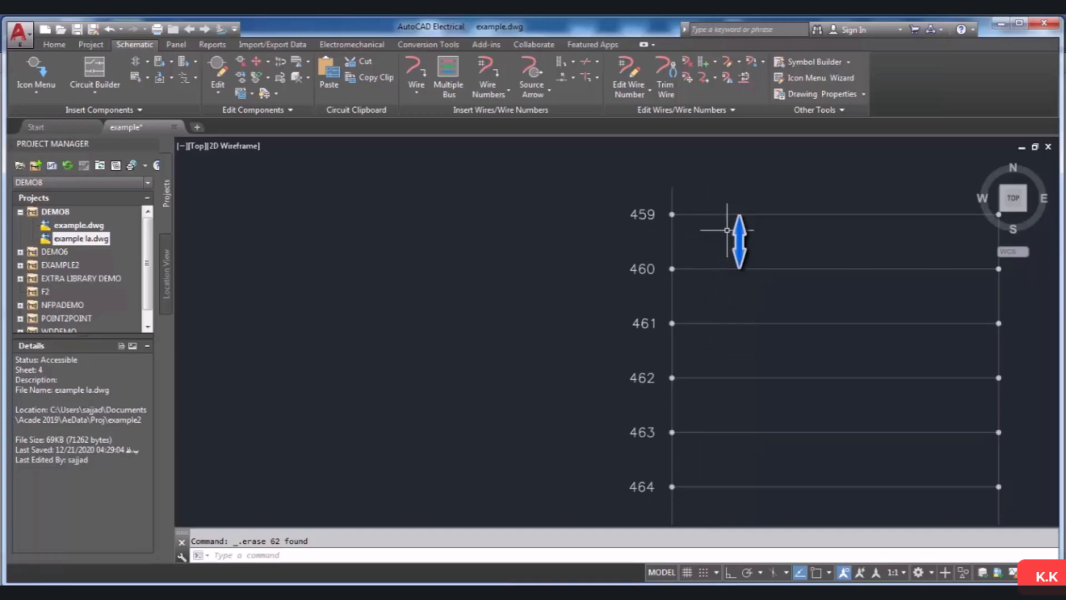
pyautogui.scroll(-2, 762, 250)
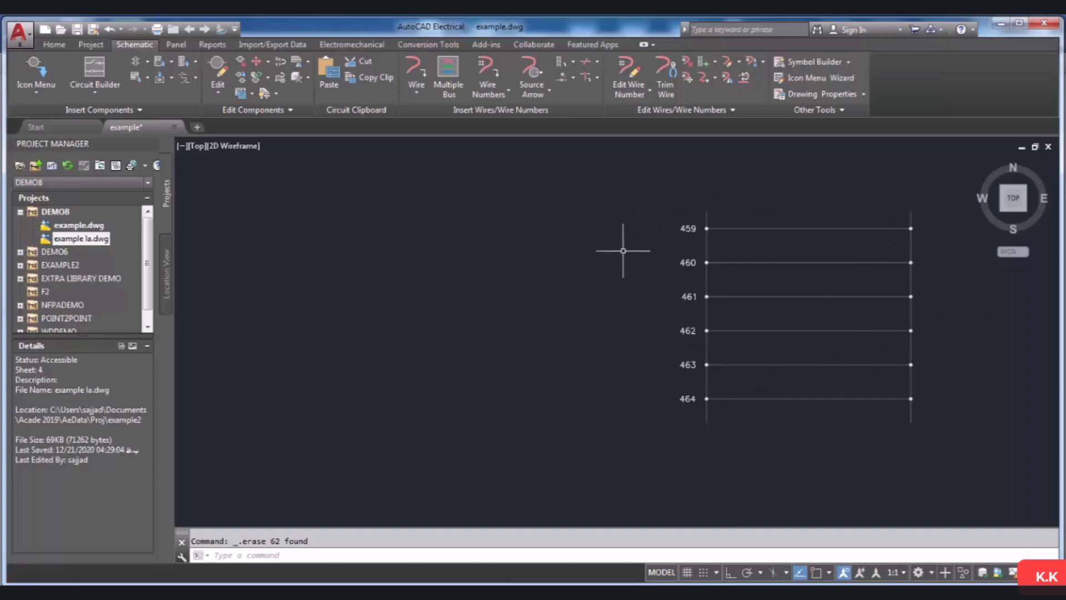
# Start a new ladder with a width of 7.5 and 5 rungs, and have its length calculated from the rung count
pyautogui.click(574, 65)
pyautogui.click(590, 83)
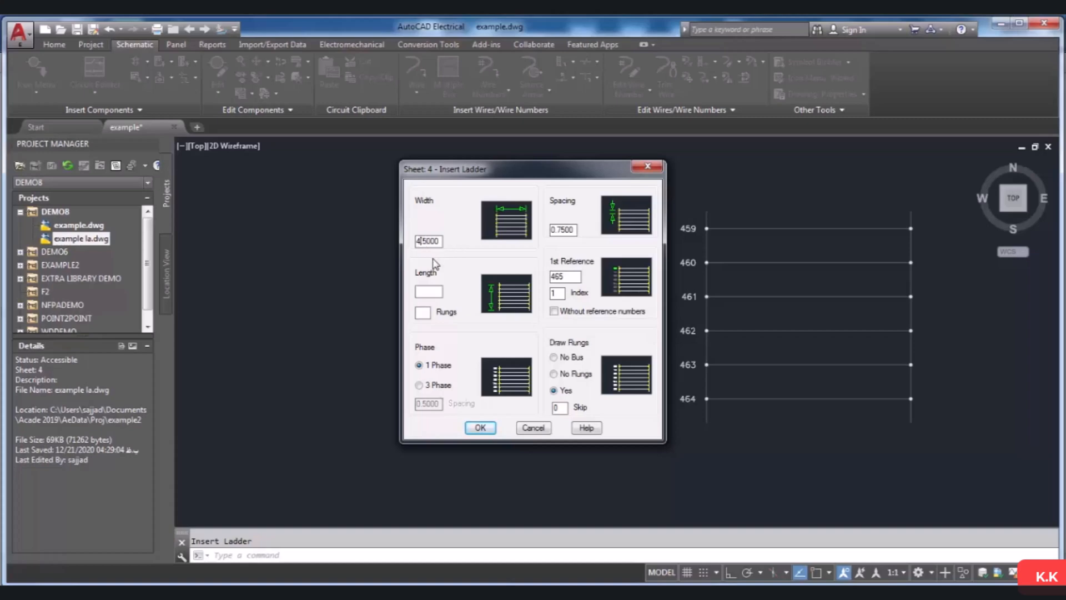
pyautogui.press('BackSpace')
pyautogui.write('7')
pyautogui.click(425, 313)
pyautogui.write('5')
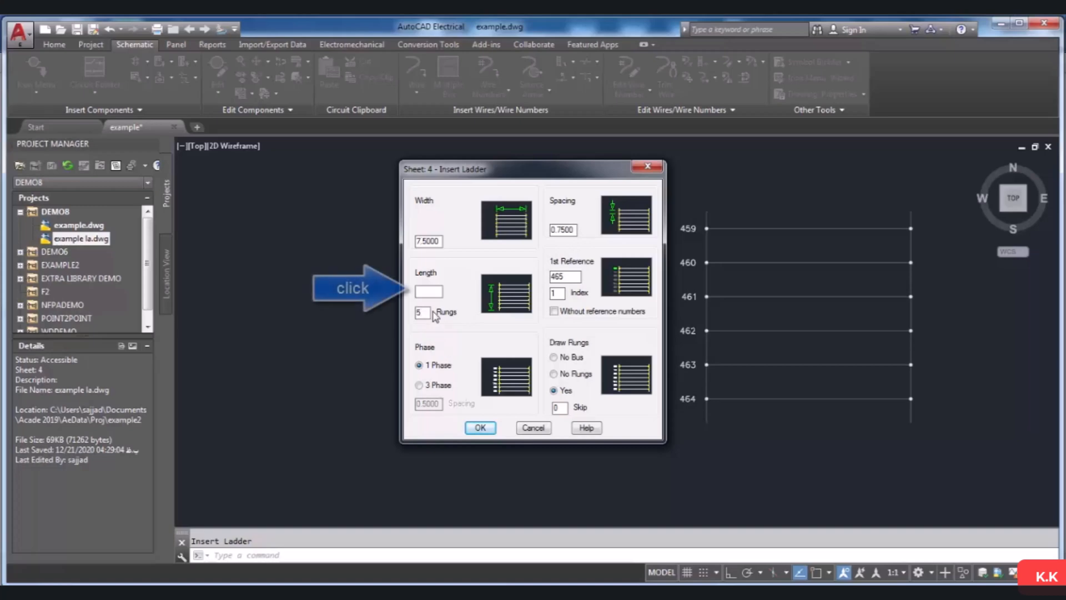
pyautogui.click(433, 291)
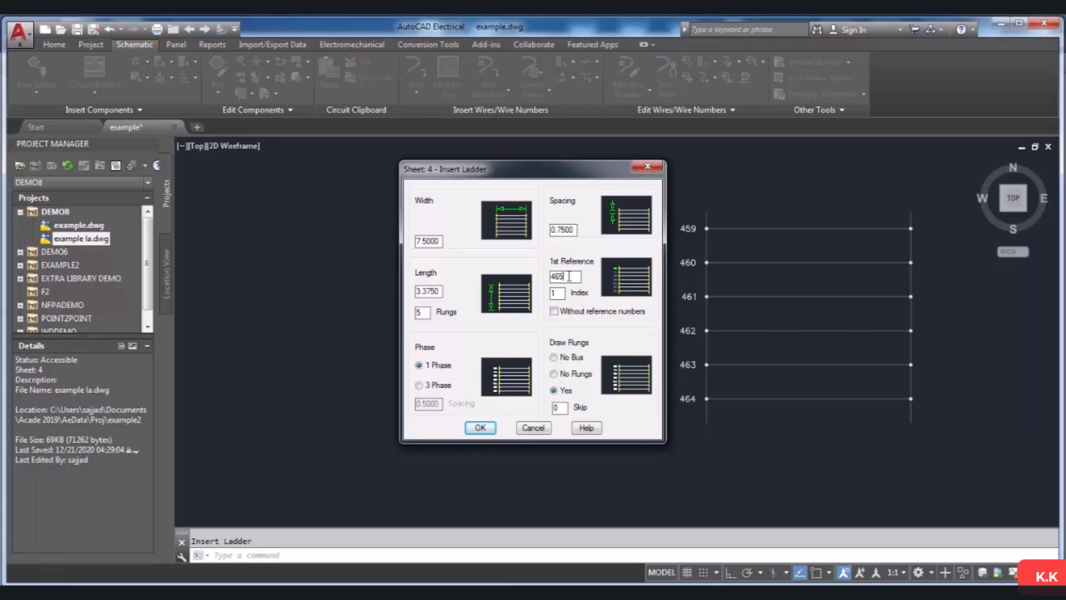
# Set the ladder's first reference to 300 with index 1, and place it to the right of the existing ladder
pyautogui.press('BackSpace')
pyautogui.press('BackSpace')
pyautogui.press('BackSpace')
pyautogui.write('300')
pyautogui.click(562, 294)
pyautogui.press('BackSpace')
pyautogui.write('2')
pyautogui.press('BackSpace')
pyautogui.write('1')
pyautogui.click(481, 428)
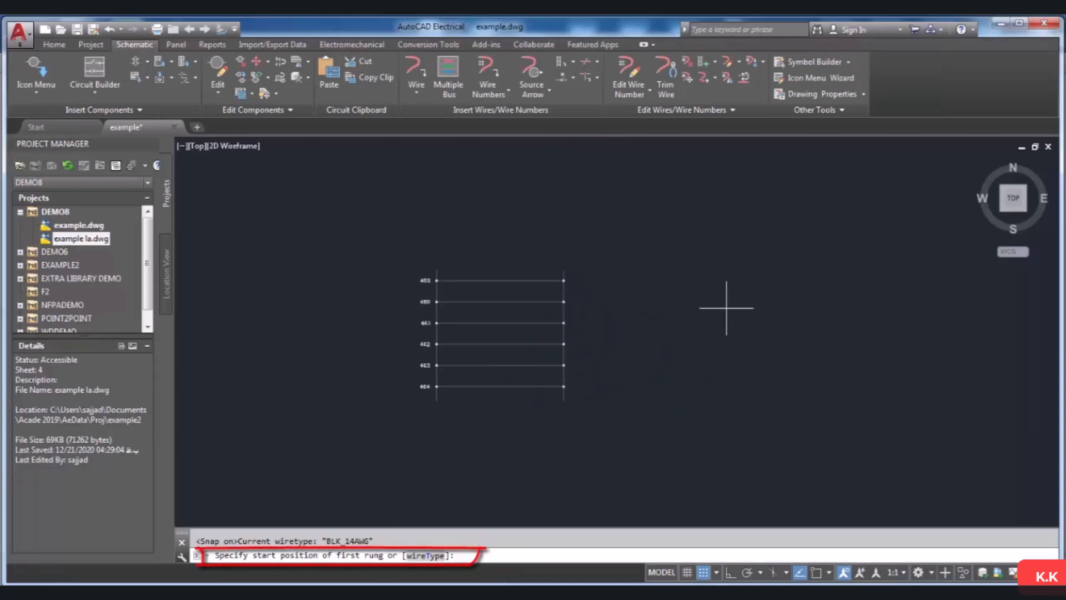
pyautogui.click(676, 280)
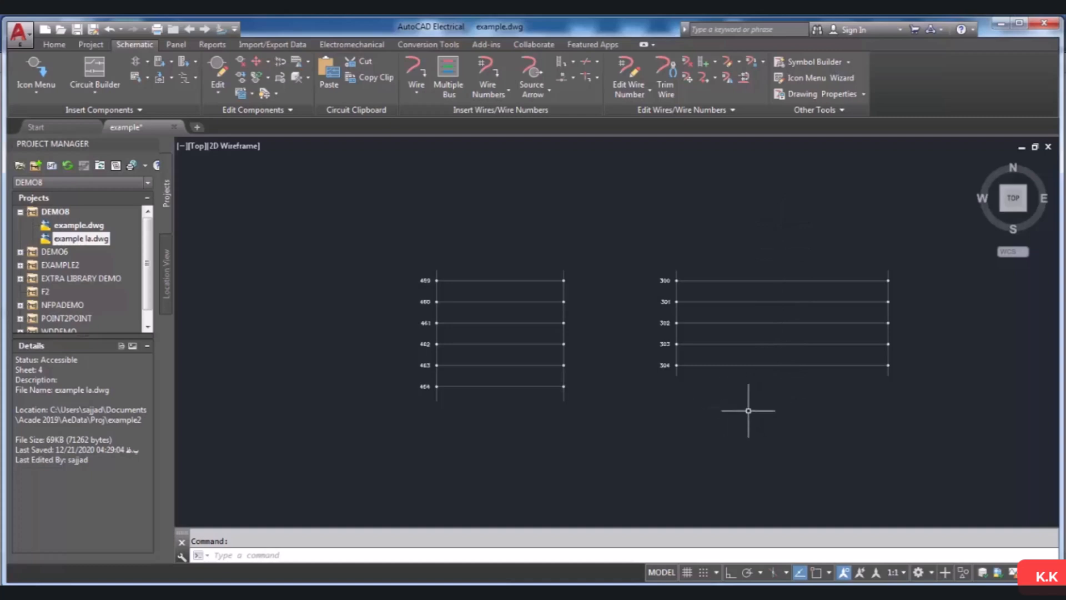
# Set up another ladder as 1 Phase with the No Bus option for its rungs
pyautogui.scroll(3, 722, 419)
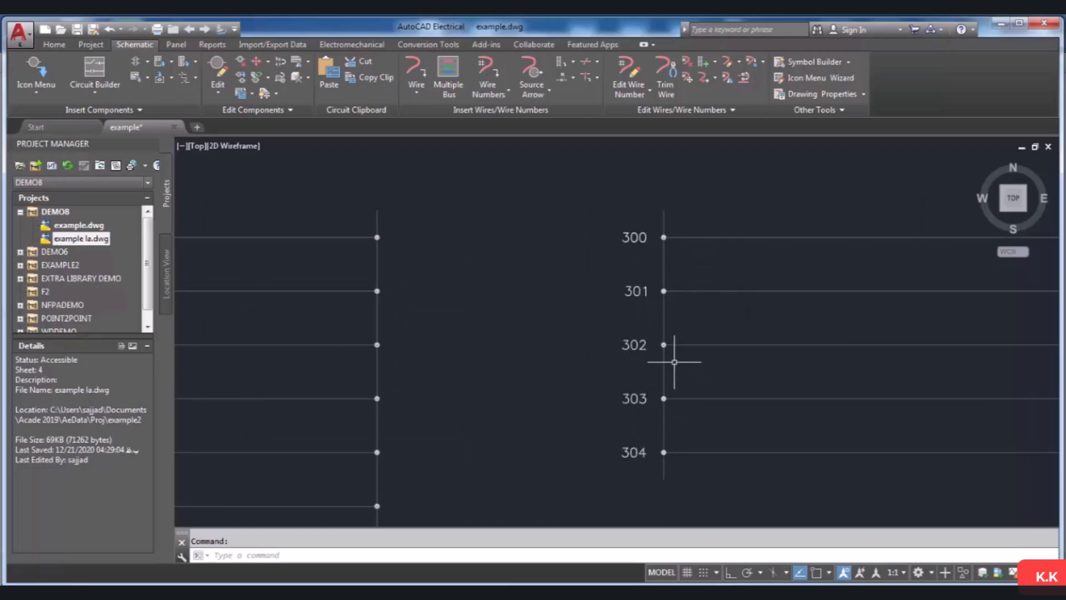
pyautogui.scroll(-2, 679, 358)
pyautogui.scroll(2, 666, 295)
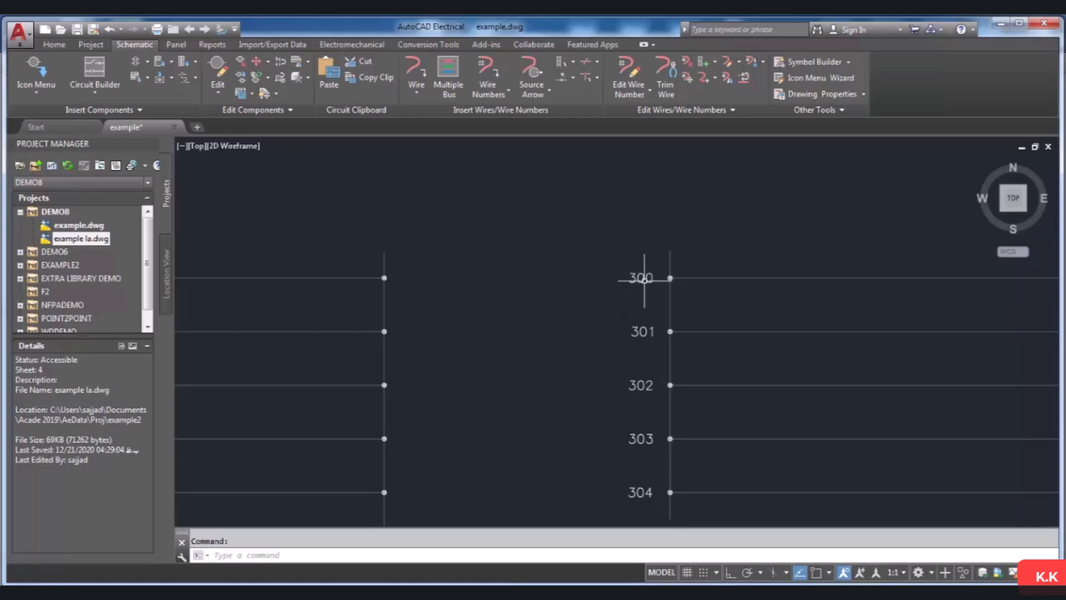
pyautogui.scroll(-2, 575, 300)
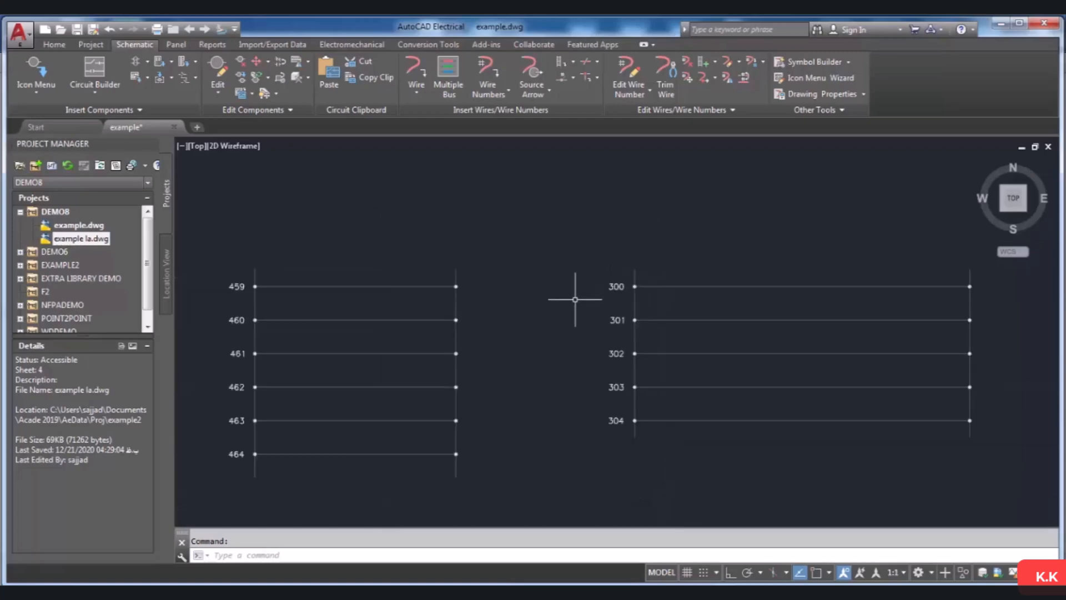
pyautogui.scroll(-2, 575, 299)
pyautogui.scroll(2, 752, 374)
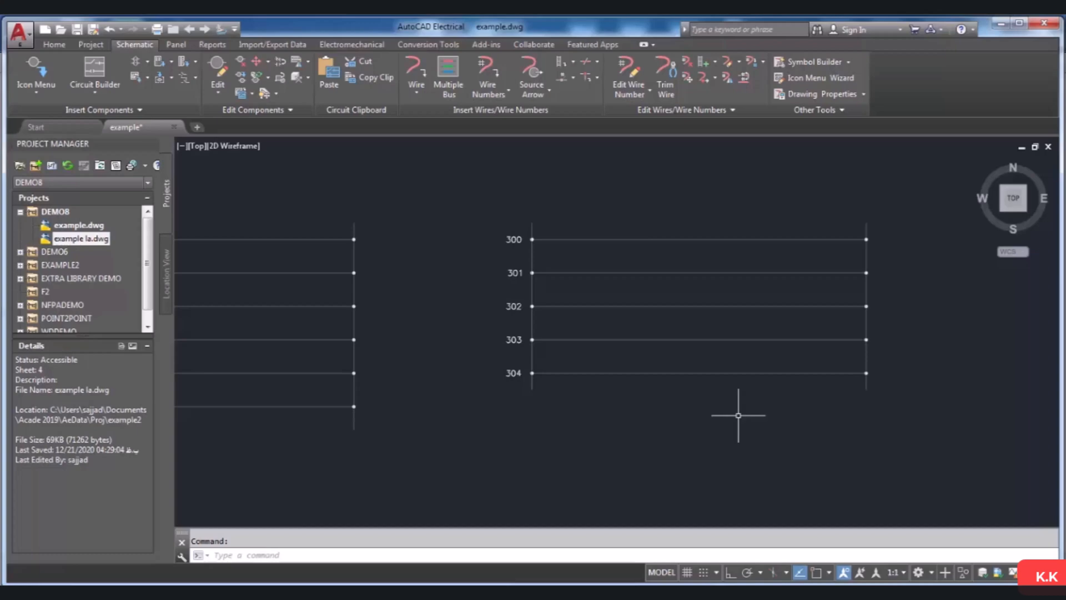
pyautogui.click(576, 65)
pyautogui.click(577, 79)
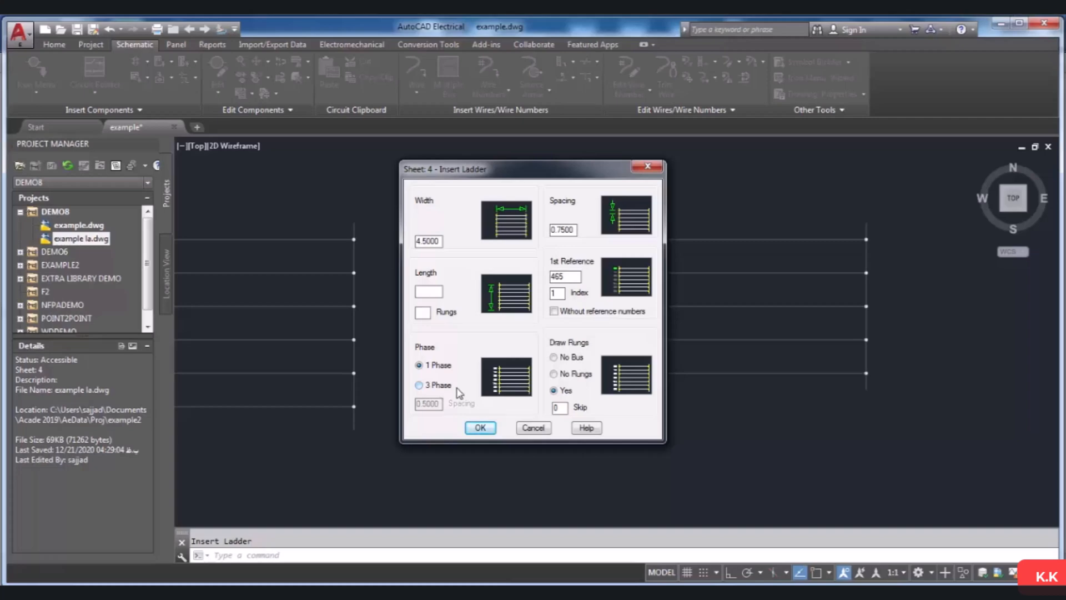
pyautogui.click(439, 389)
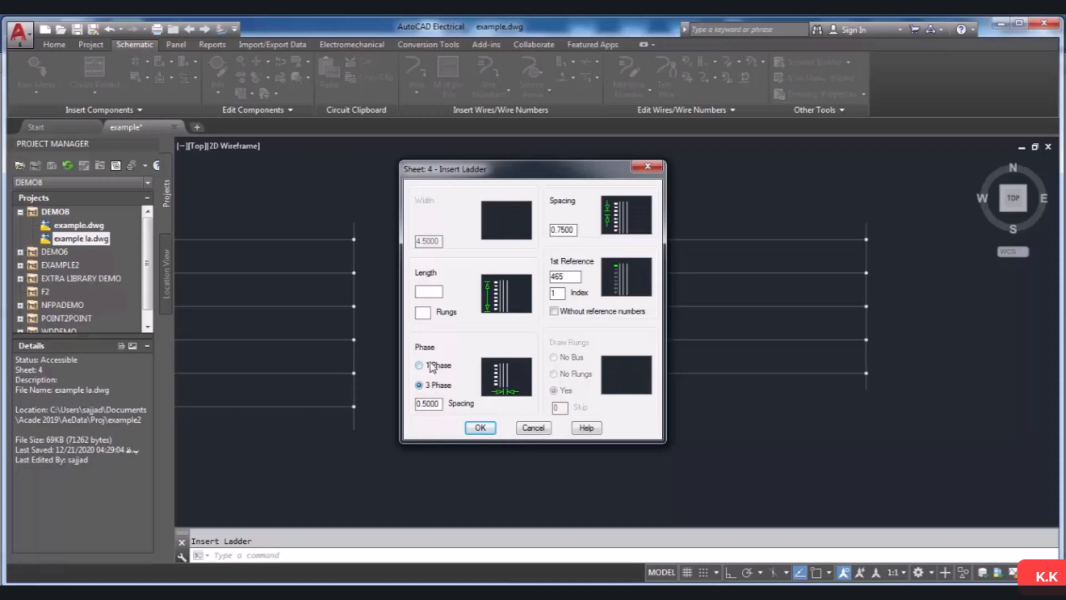
pyautogui.click(430, 369)
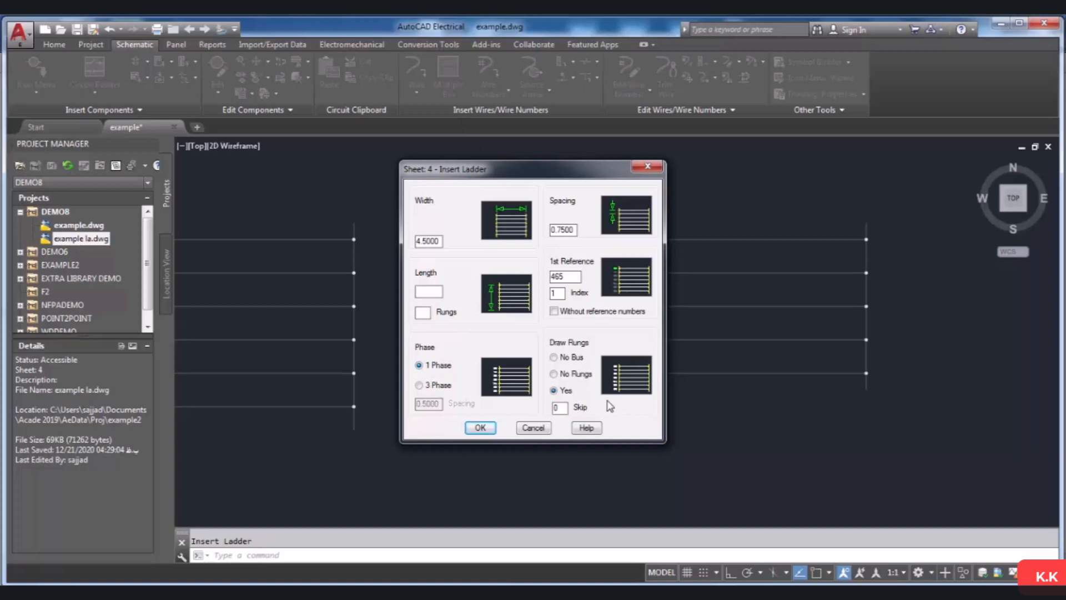
pyautogui.click(555, 358)
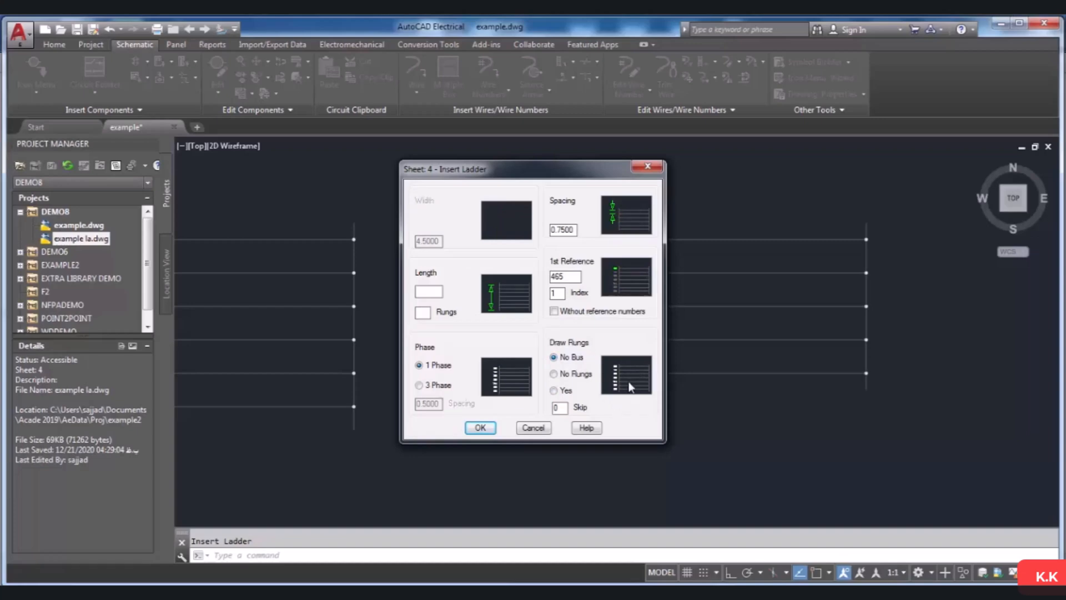
pyautogui.click(481, 427)
# Place the no-bus ladder to the right of the 300-series ladder with snap off, running from reference 465 to 470
pyautogui.scroll(-4, 522, 375)
pyautogui.scroll(2, 724, 360)
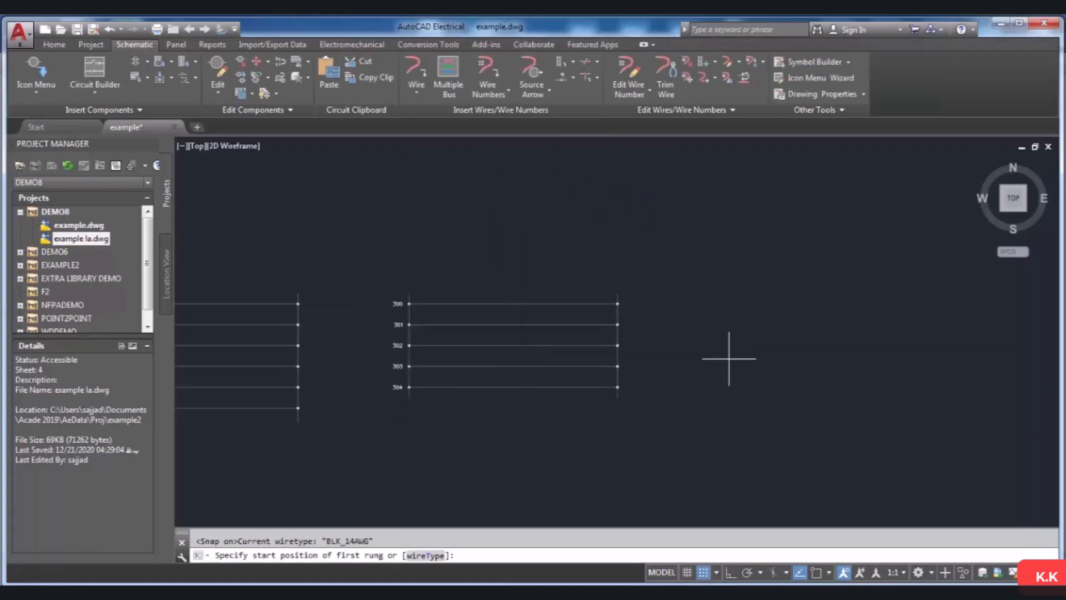
pyautogui.press('F9')
pyautogui.click(743, 303)
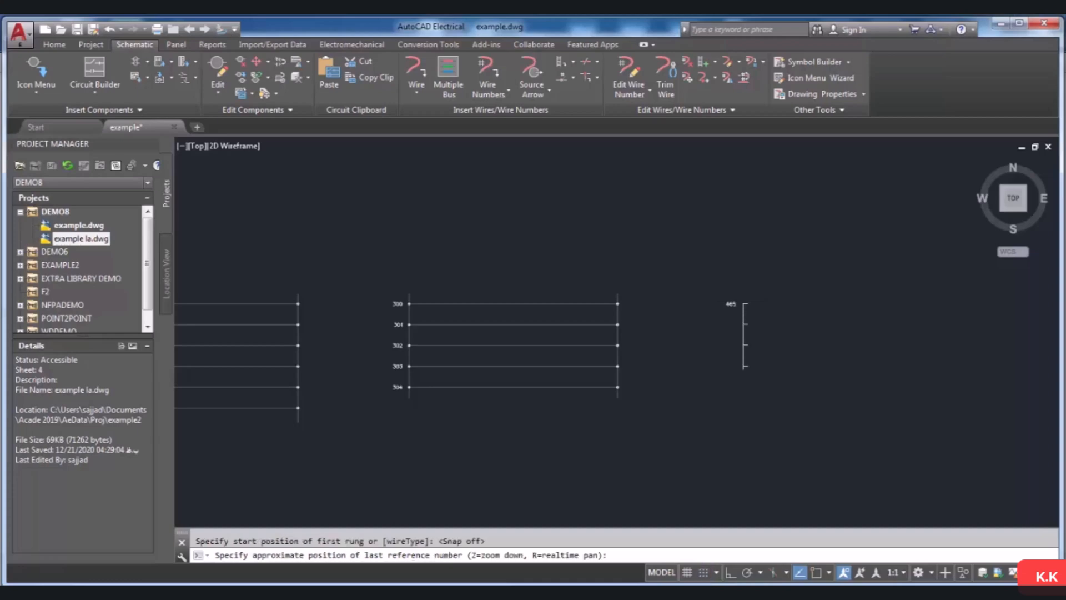
pyautogui.click(744, 401)
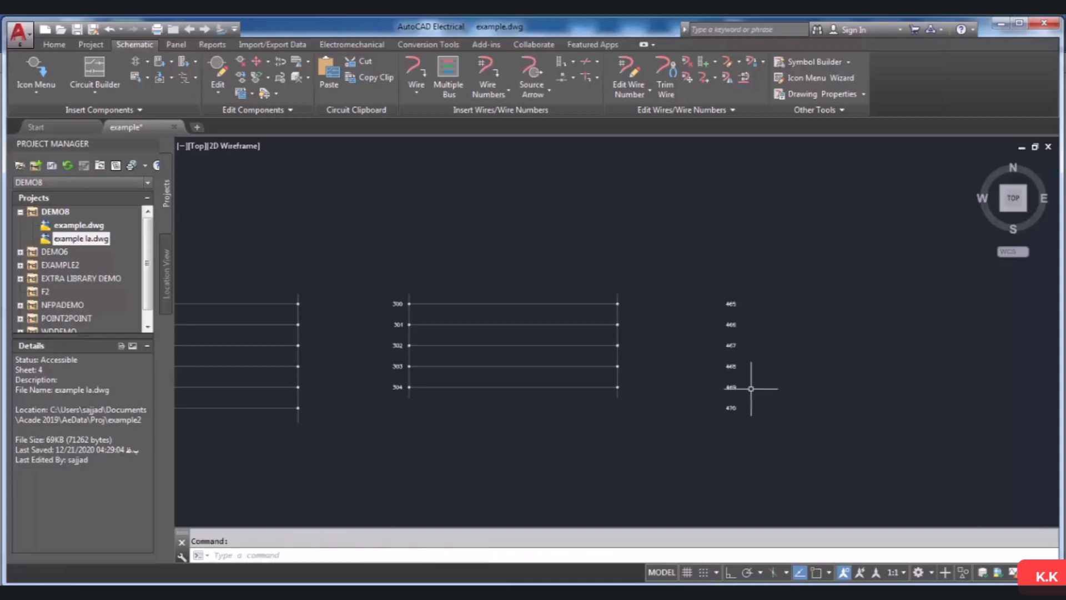
# Insert a 1 Phase ladder with the No Rungs option, starting at reference 471, to the right of the 465–470 reference column
pyautogui.scroll(2, 749, 388)
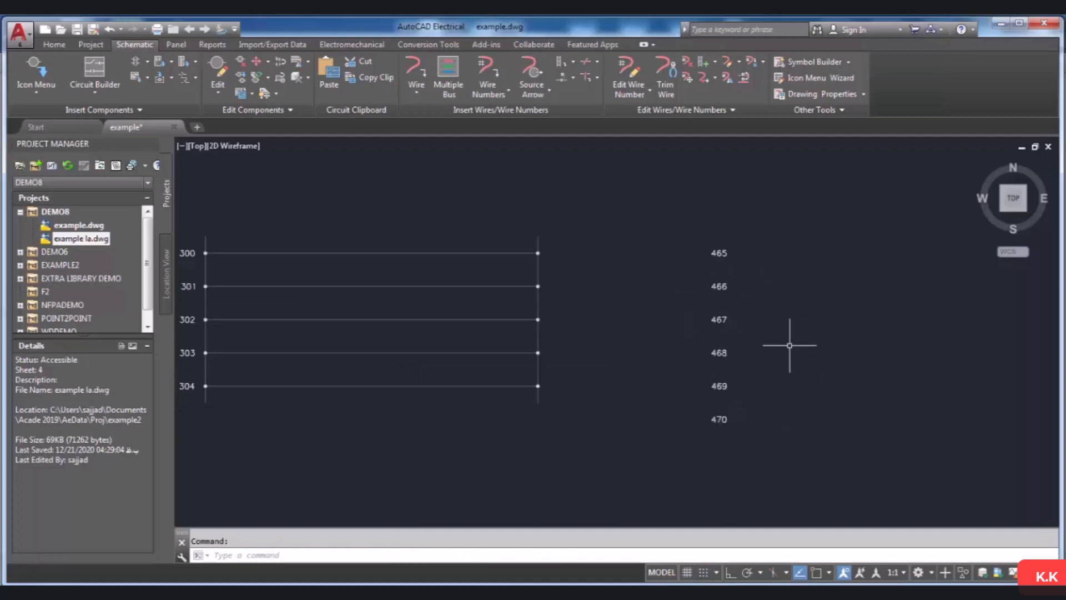
pyautogui.scroll(-2, 711, 347)
pyautogui.scroll(2, 773, 344)
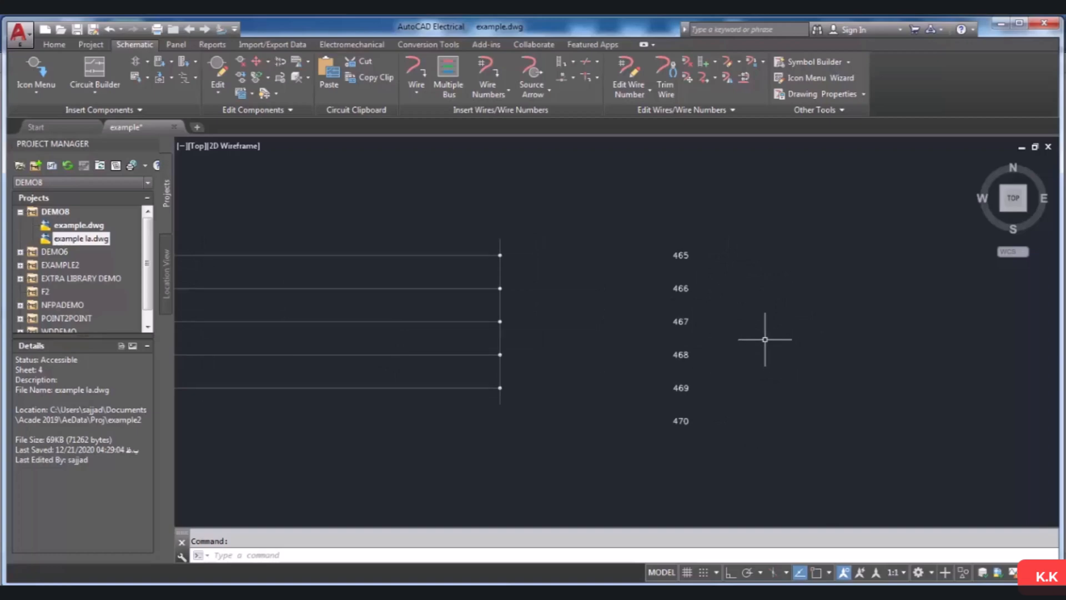
pyautogui.scroll(-2, 766, 339)
pyautogui.click(563, 62)
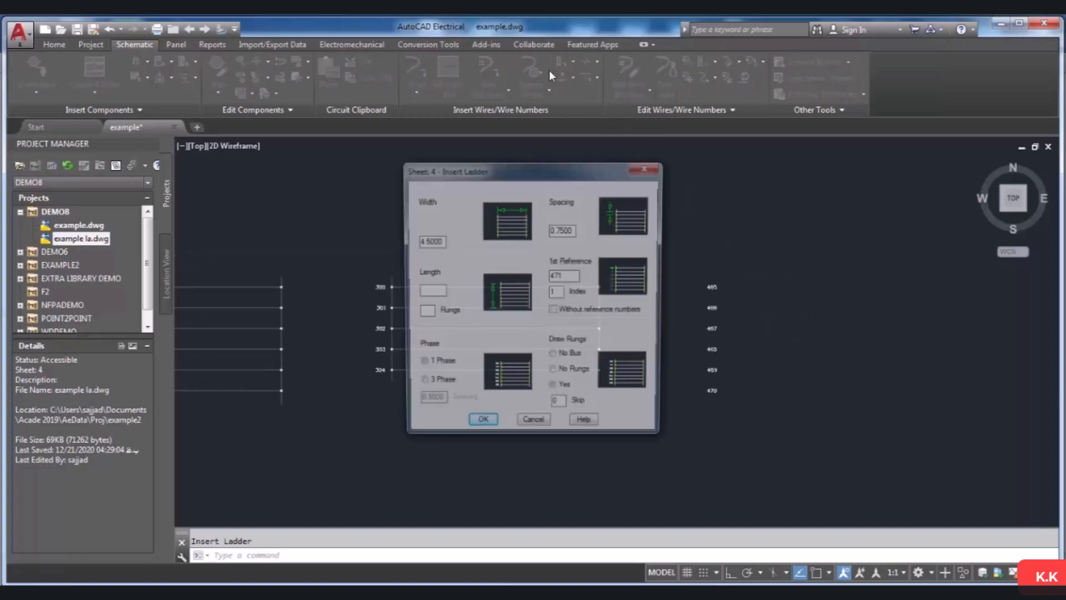
pyautogui.click(561, 378)
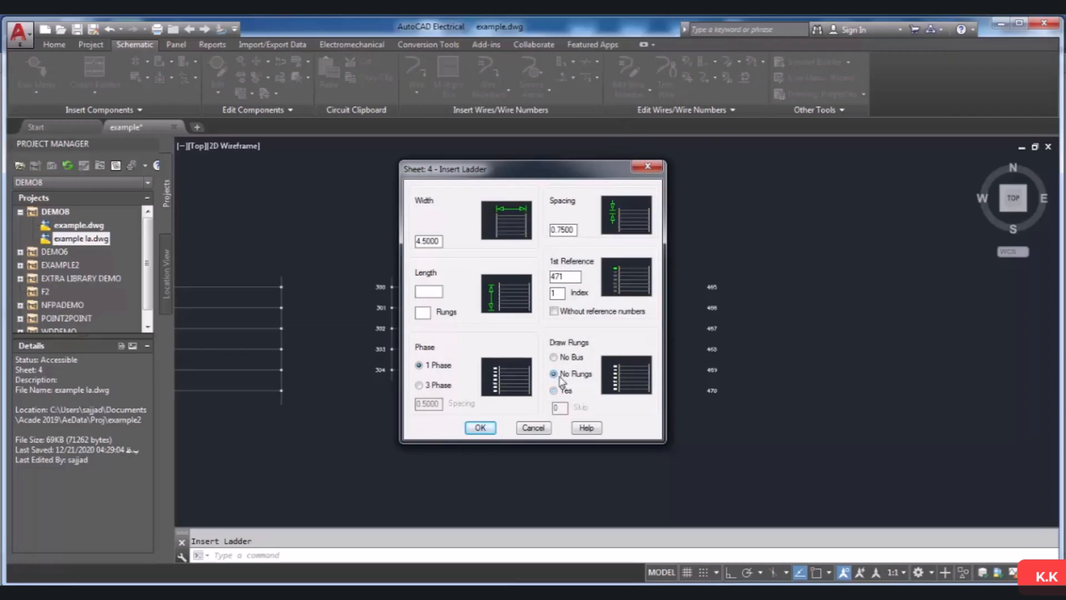
pyautogui.click(481, 427)
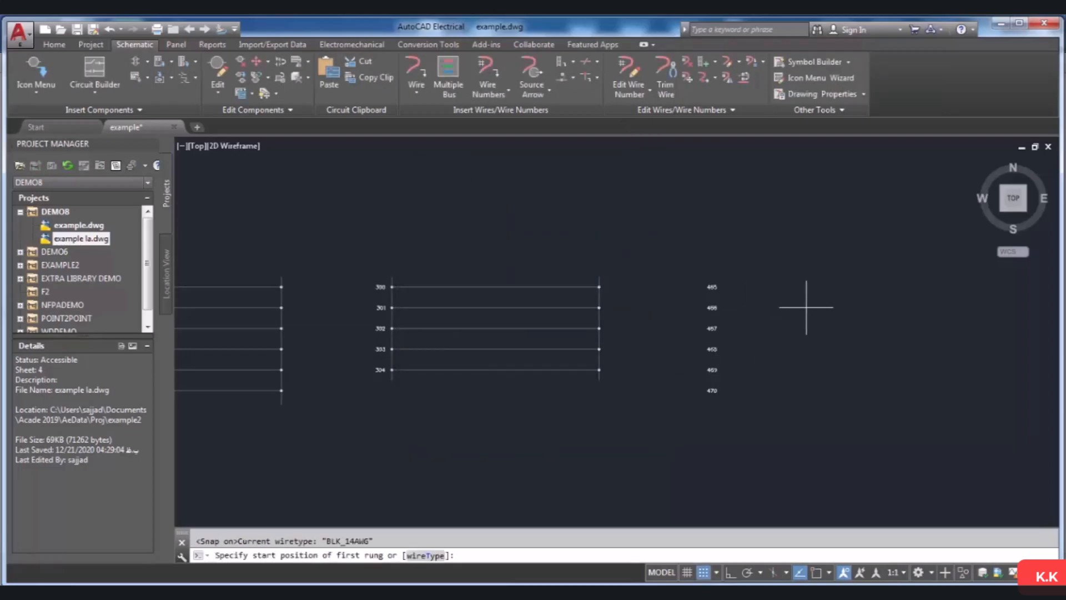
pyautogui.click(820, 294)
pyautogui.click(883, 398)
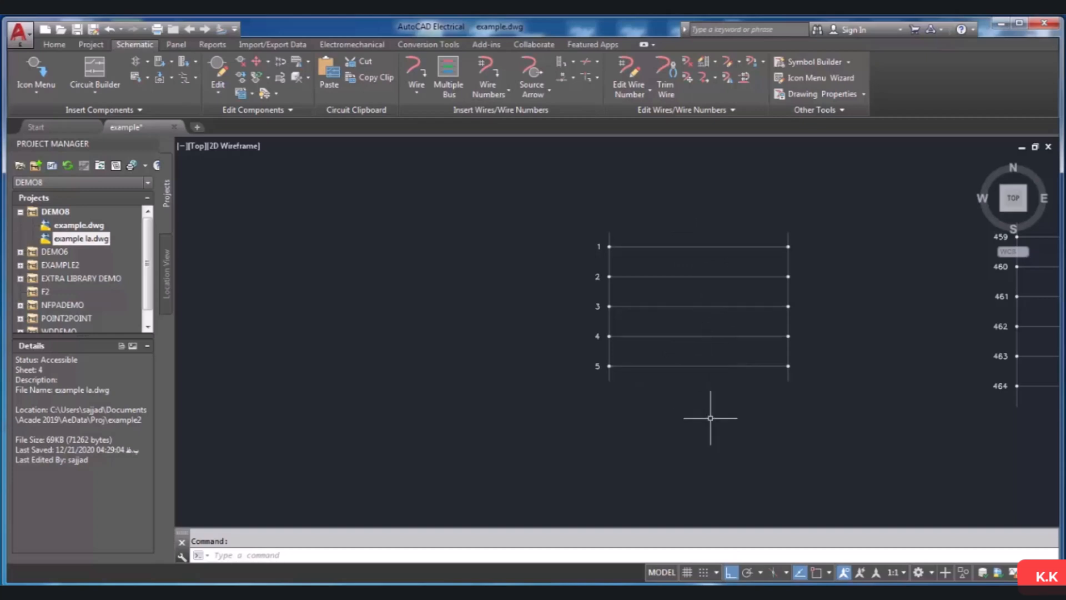
pyautogui.scroll(1, 675, 392)
pyautogui.scroll(-1, 673, 392)
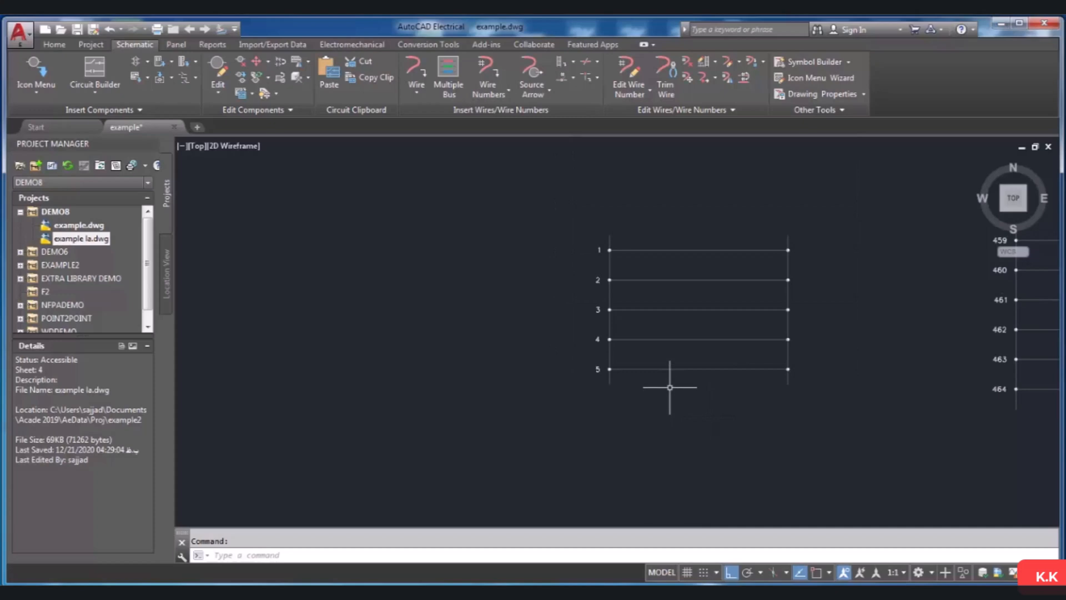
pyautogui.scroll(1, 670, 387)
pyautogui.scroll(-1, 674, 381)
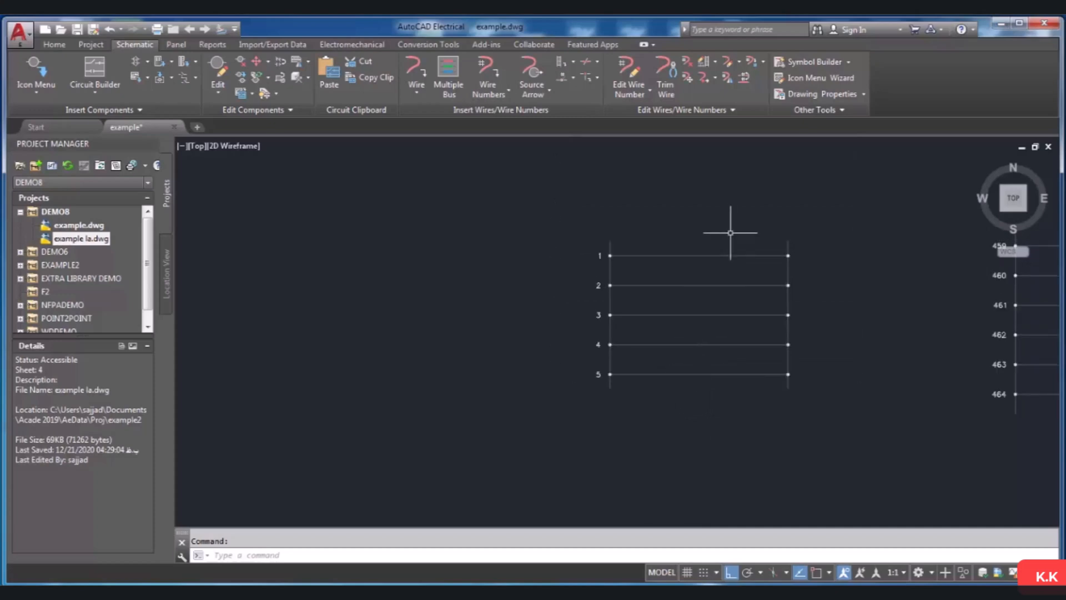
# Revise the first ladder, which starts at reference 1, to a rung count of 6
pyautogui.scroll(1, 664, 364)
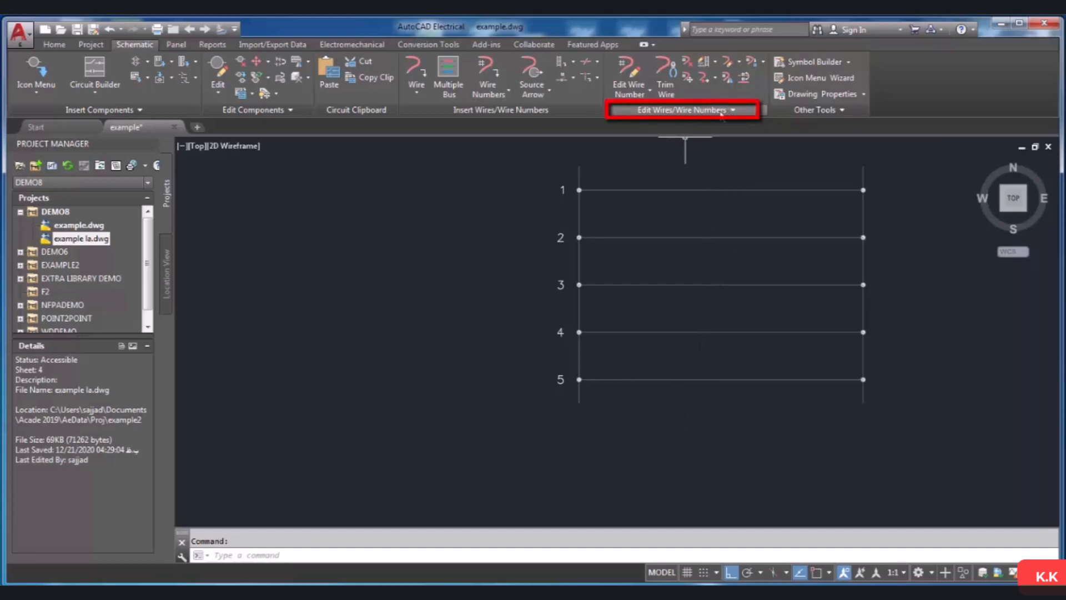
pyautogui.click(715, 62)
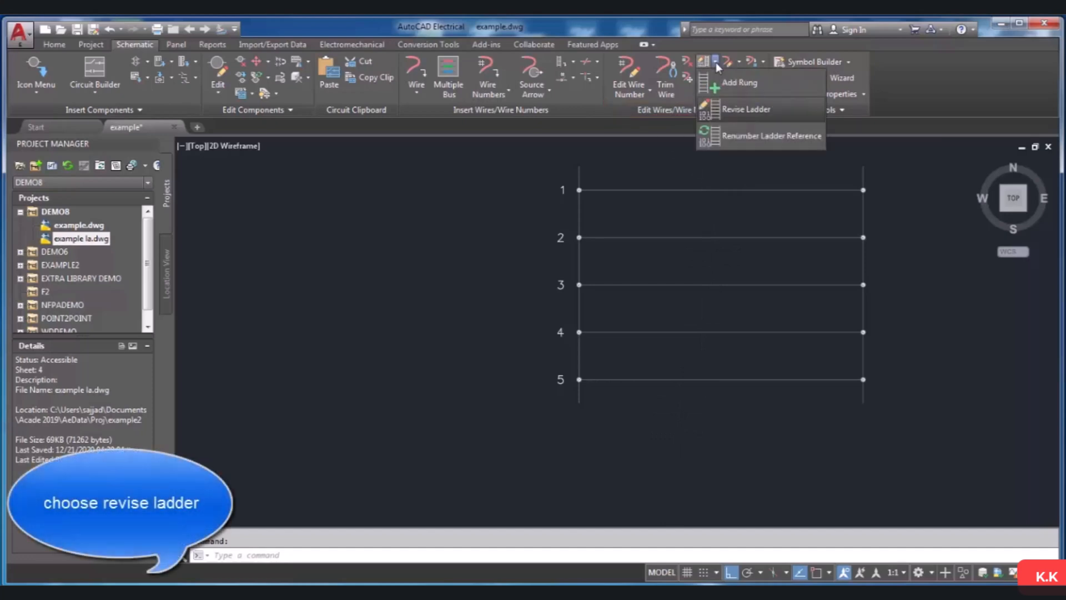
pyautogui.click(737, 111)
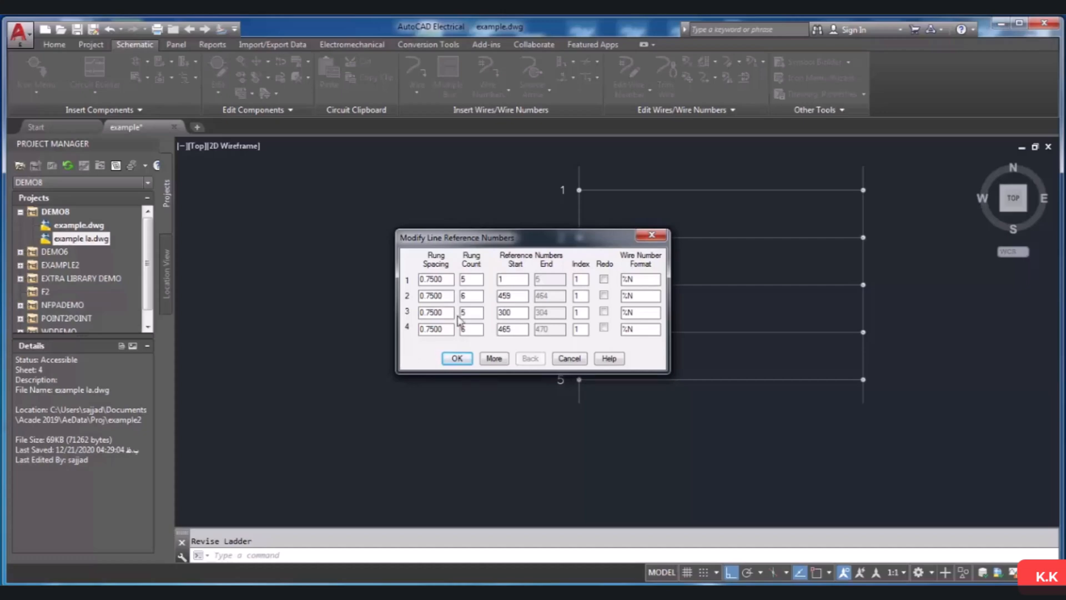
pyautogui.click(477, 281)
pyautogui.press('BackSpace')
pyautogui.write('6')
pyautogui.click(457, 359)
pyautogui.scroll(2, 582, 470)
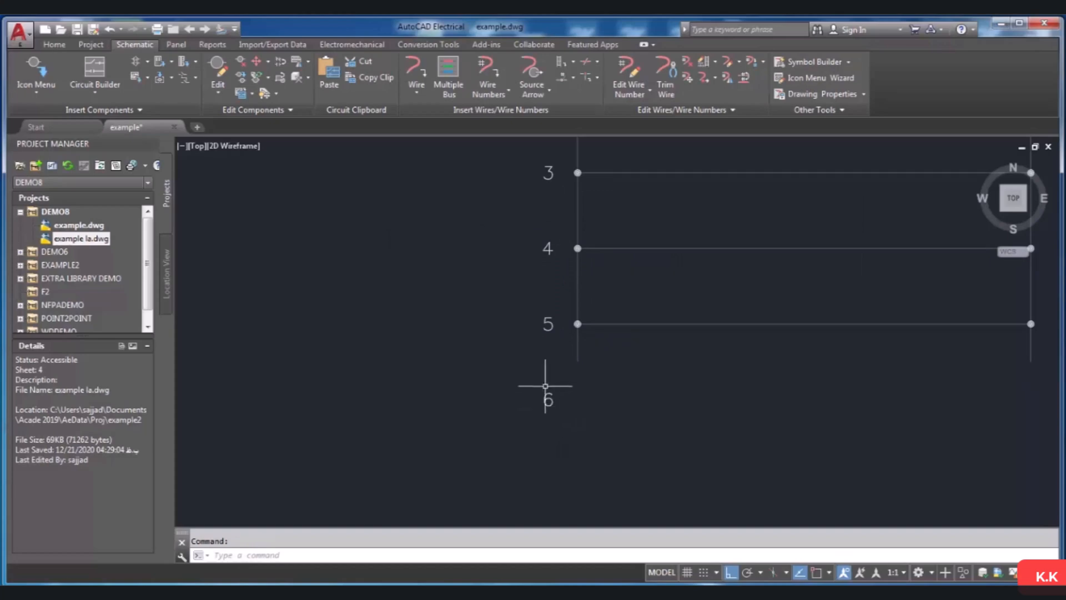
pyautogui.scroll(-5, 602, 419)
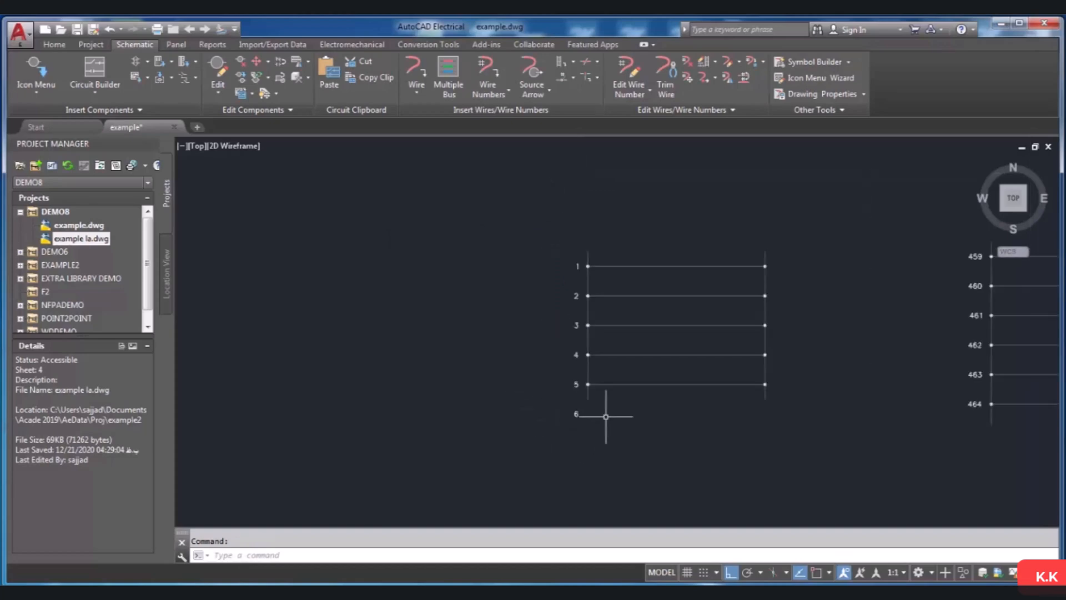
# Stretch the left rail of the first ladder straight down past reference 6
pyautogui.scroll(3, 606, 416)
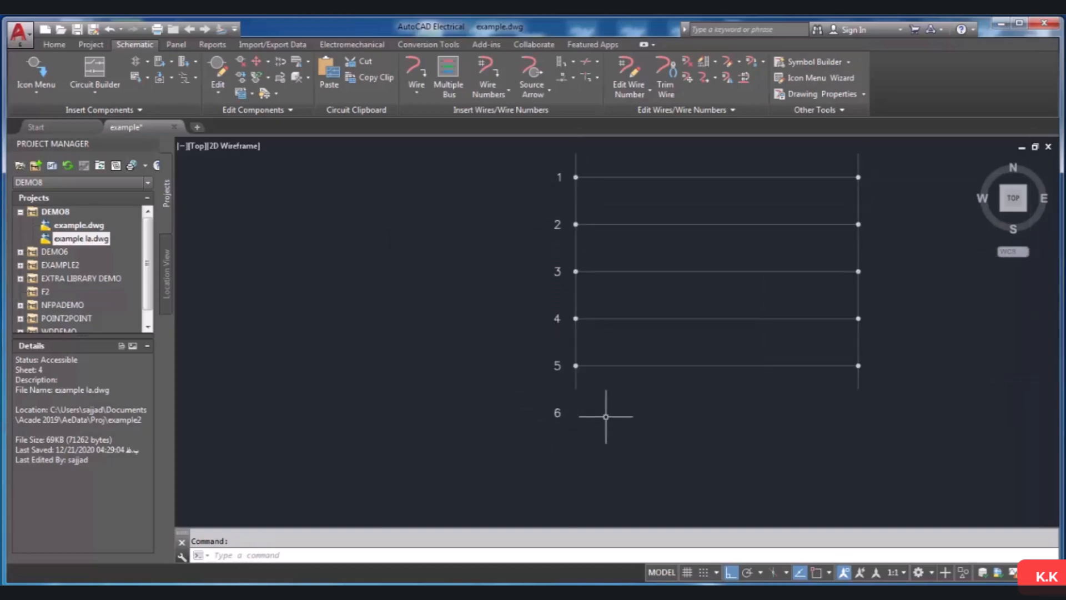
pyautogui.click(574, 384)
pyautogui.click(579, 382)
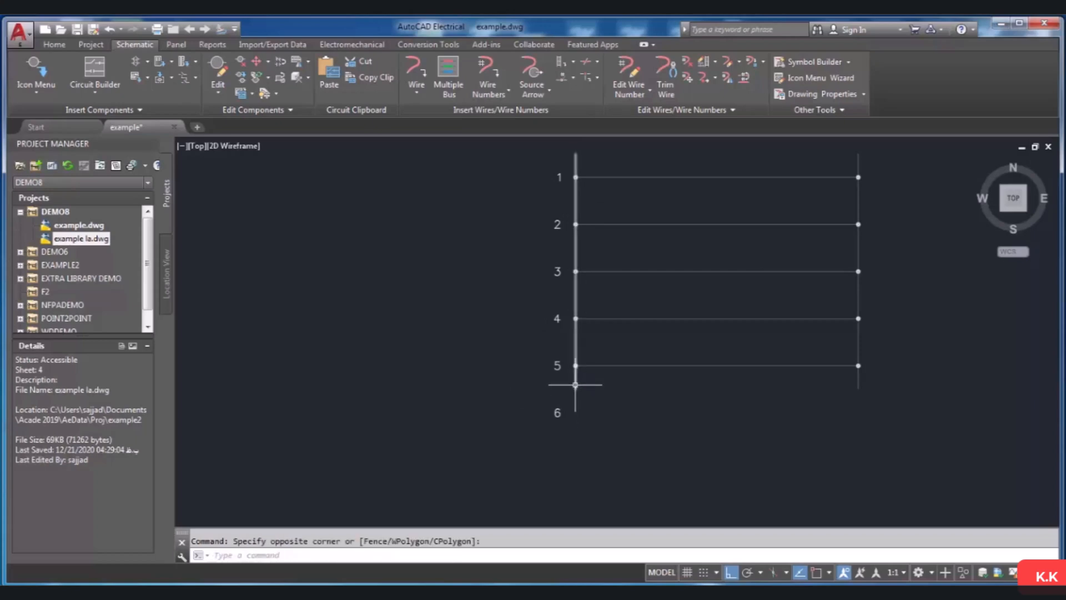
pyautogui.click(576, 411)
pyautogui.click(576, 443)
pyautogui.press('Escape')
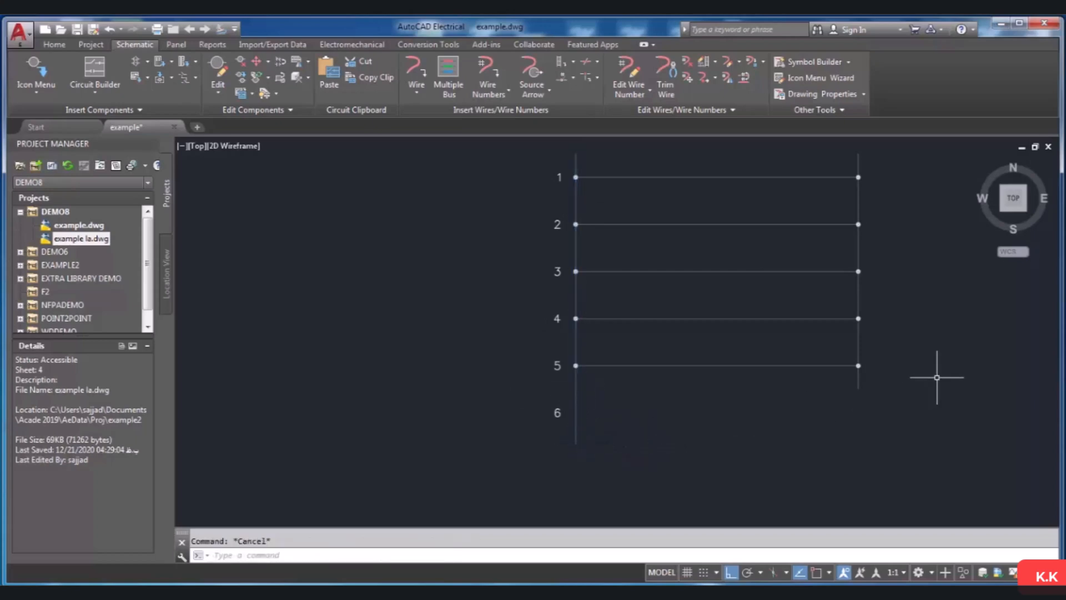
# Stretch the right rail of the first ladder down by about 0.89, past the level of reference 6
pyautogui.click(864, 377)
pyautogui.click(861, 388)
pyautogui.click(858, 388)
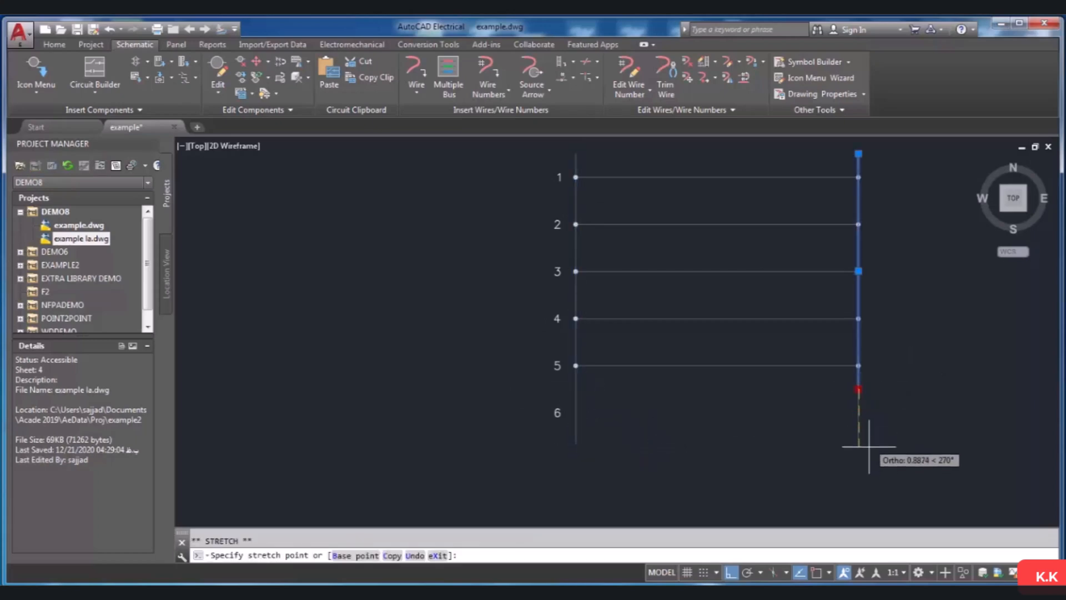
pyautogui.click(869, 446)
pyautogui.press('Escape')
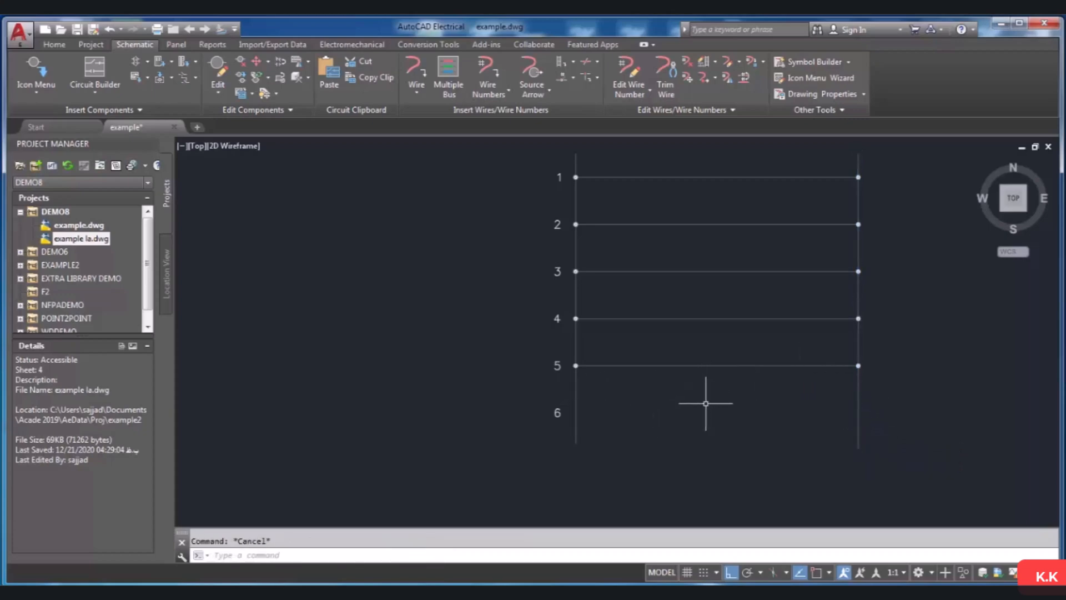
# Add a rung between the two rails at reference 6 of the first ladder
pyautogui.click(716, 62)
pyautogui.click(742, 86)
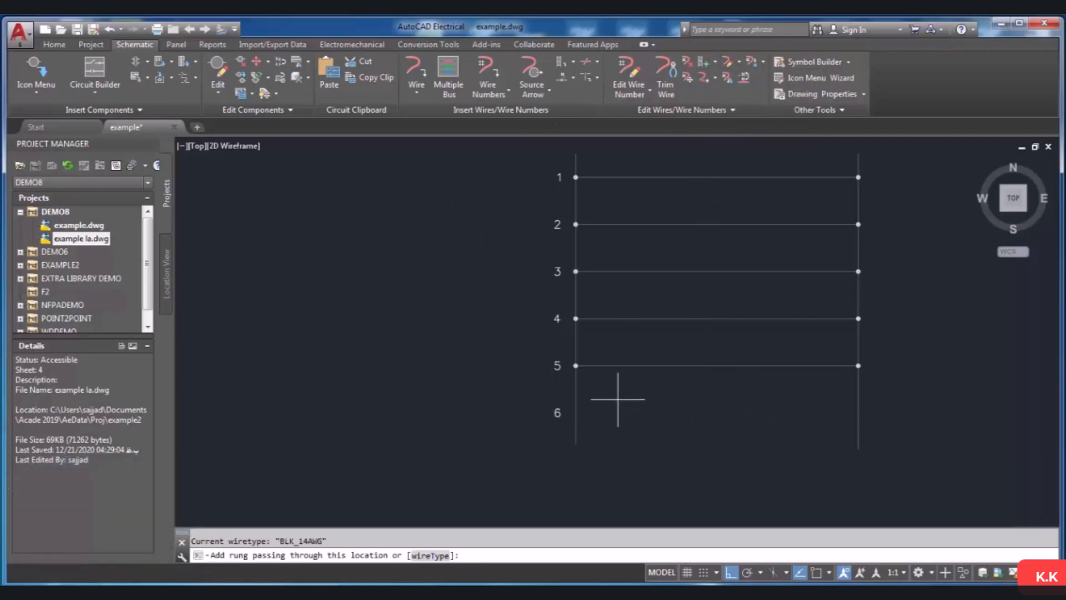
pyautogui.click(676, 412)
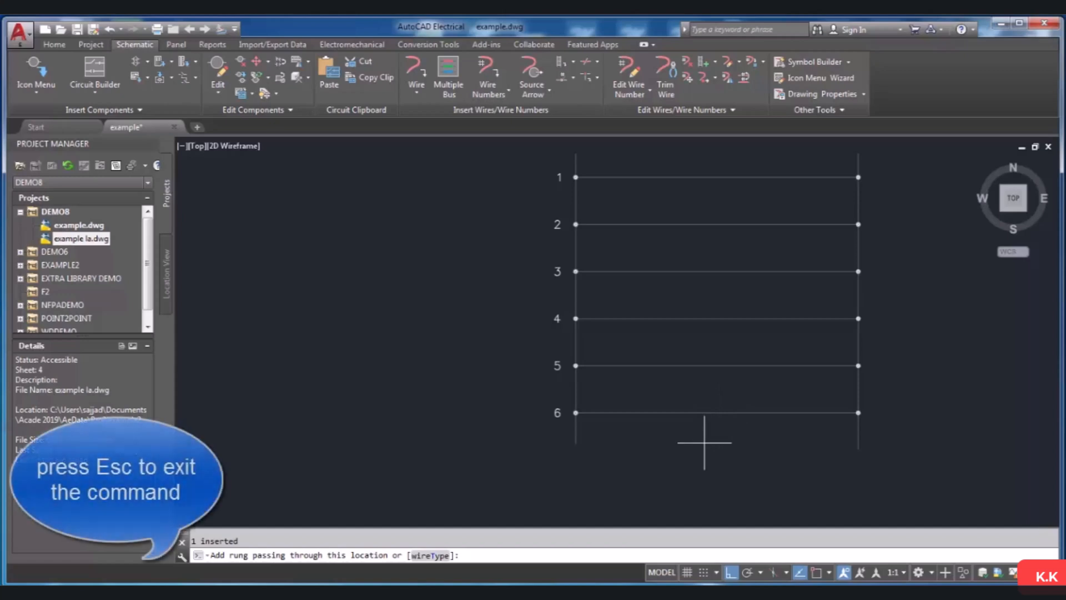
pyautogui.press('Escape')
pyautogui.scroll(-2, 661, 414)
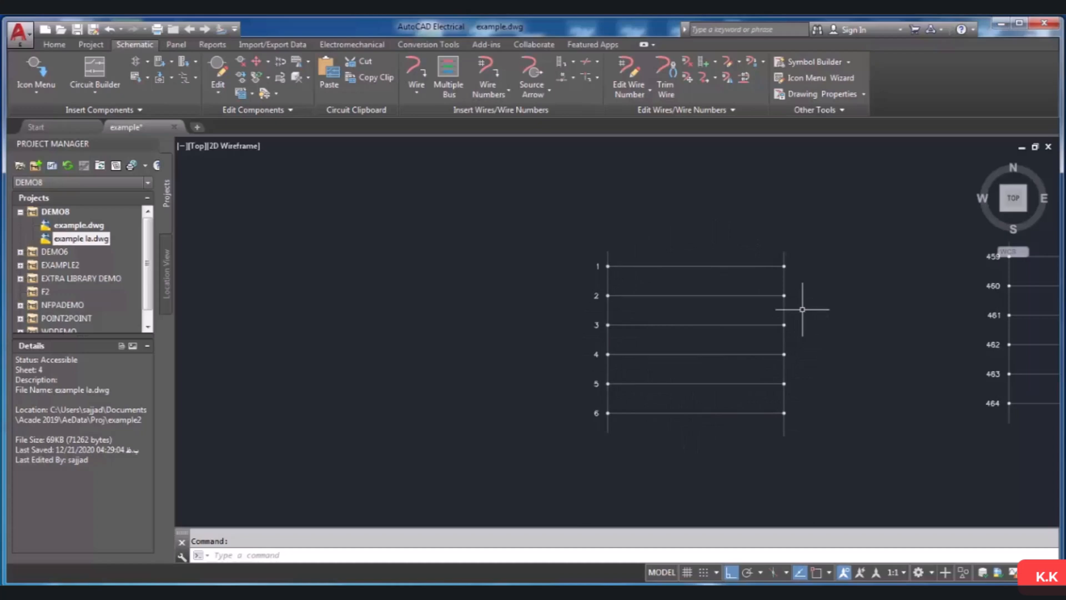
# Move the whole six-rung ladder horizontally to the left, farther away from the 459–464 ladder
pyautogui.scroll(-2, 802, 310)
pyautogui.click(645, 253)
pyautogui.click(818, 414)
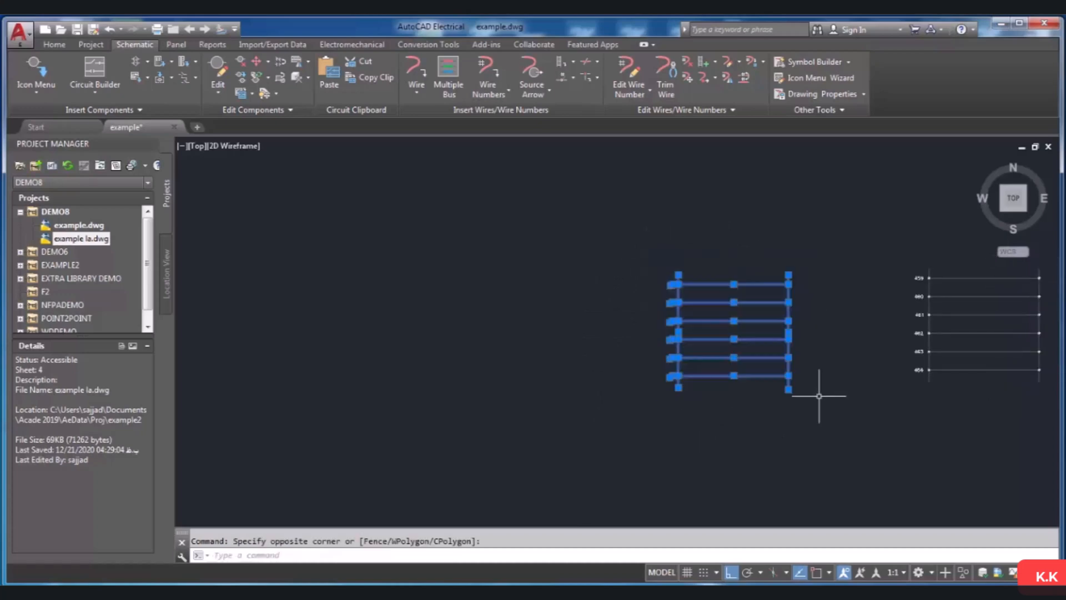
pyautogui.scroll(4, 702, 334)
pyautogui.rightClick(763, 333)
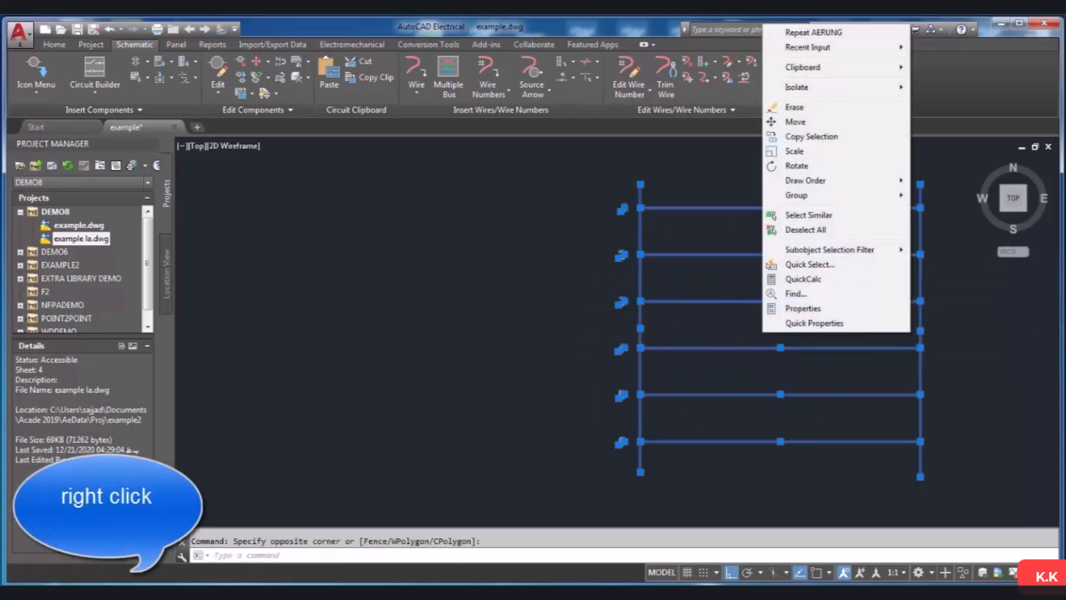
pyautogui.click(796, 121)
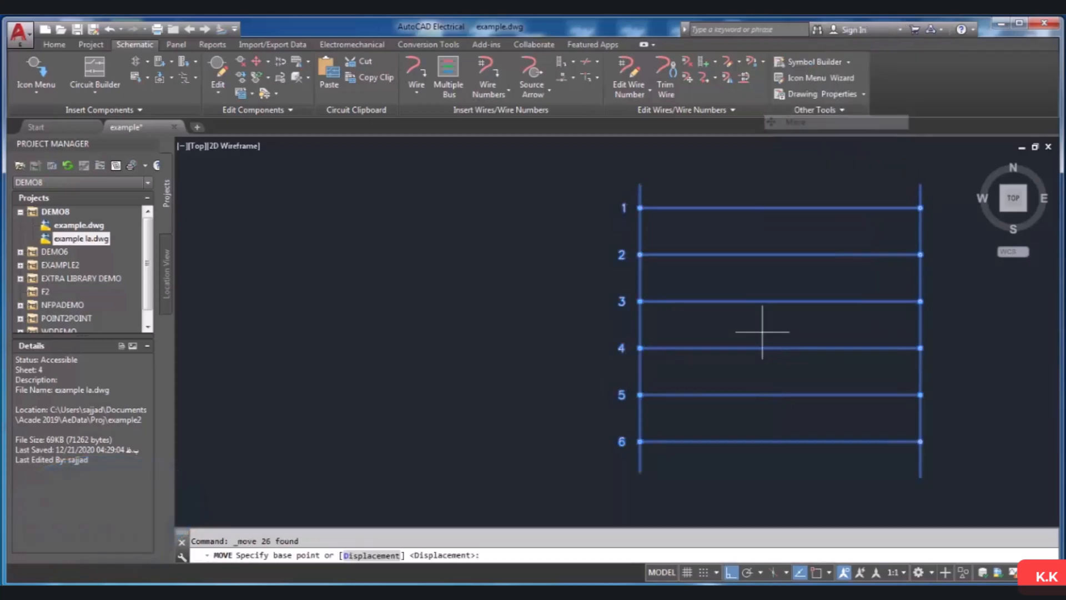
pyautogui.scroll(-2, 798, 301)
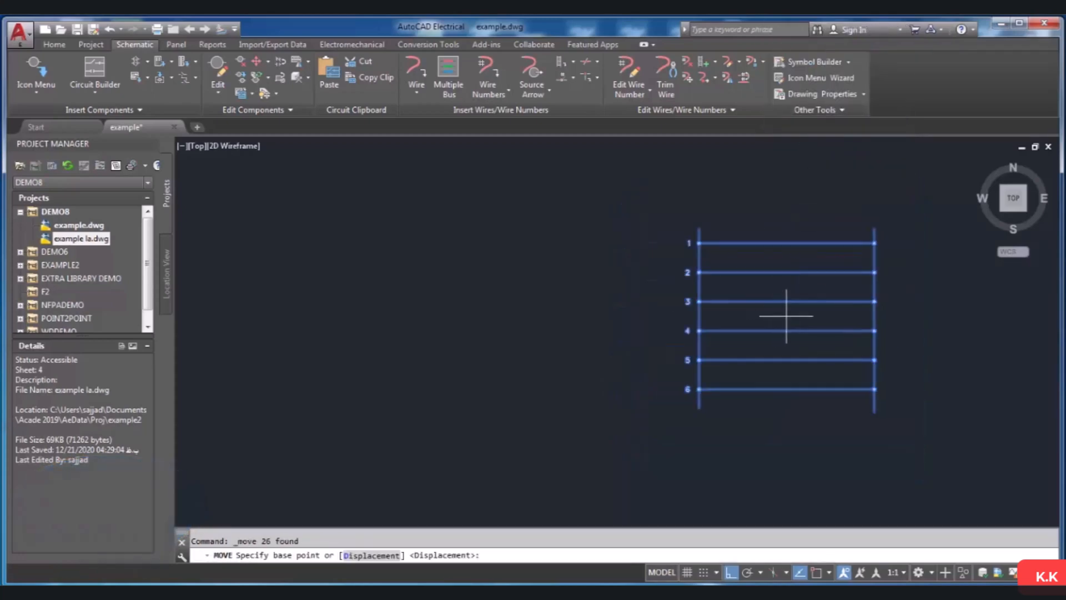
pyautogui.click(787, 316)
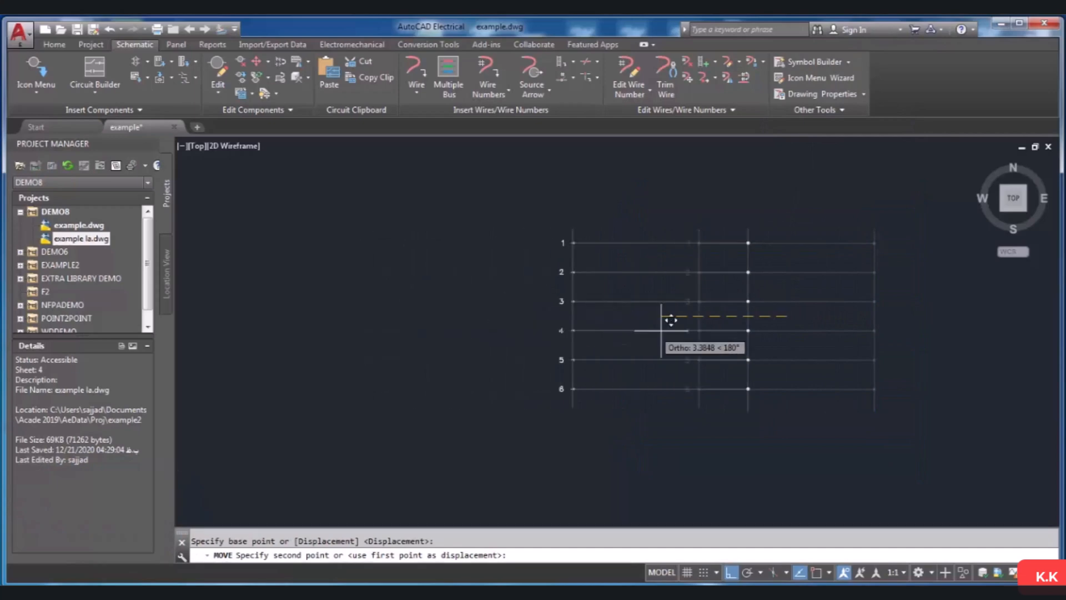
pyautogui.scroll(-3, 672, 319)
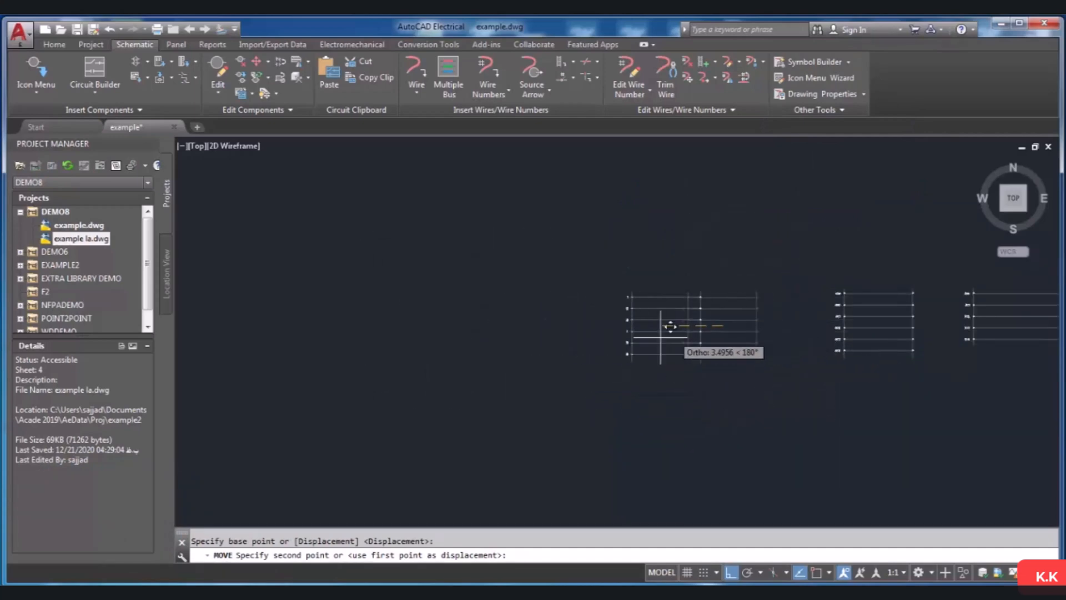
pyautogui.click(589, 334)
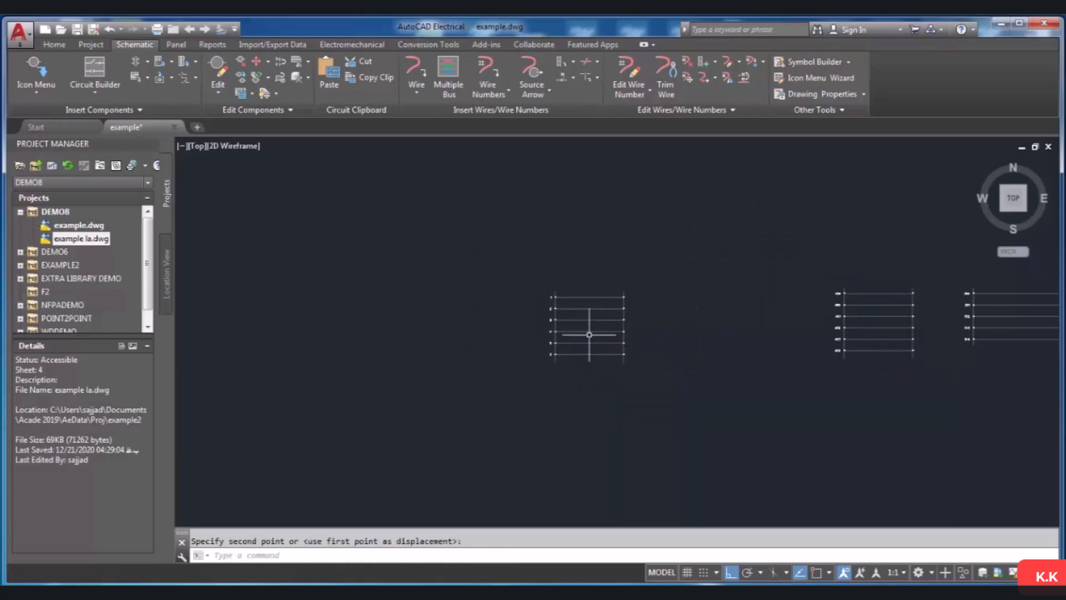
# Erase rungs 1 and 2 from the moved ladder
pyautogui.scroll(2, 590, 314)
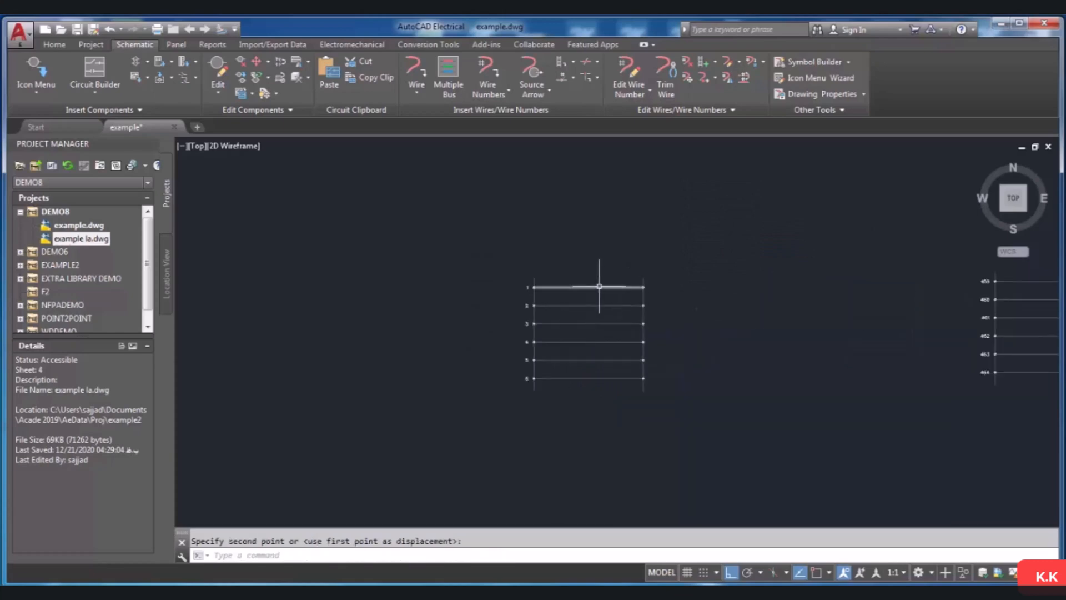
pyautogui.scroll(2, 544, 330)
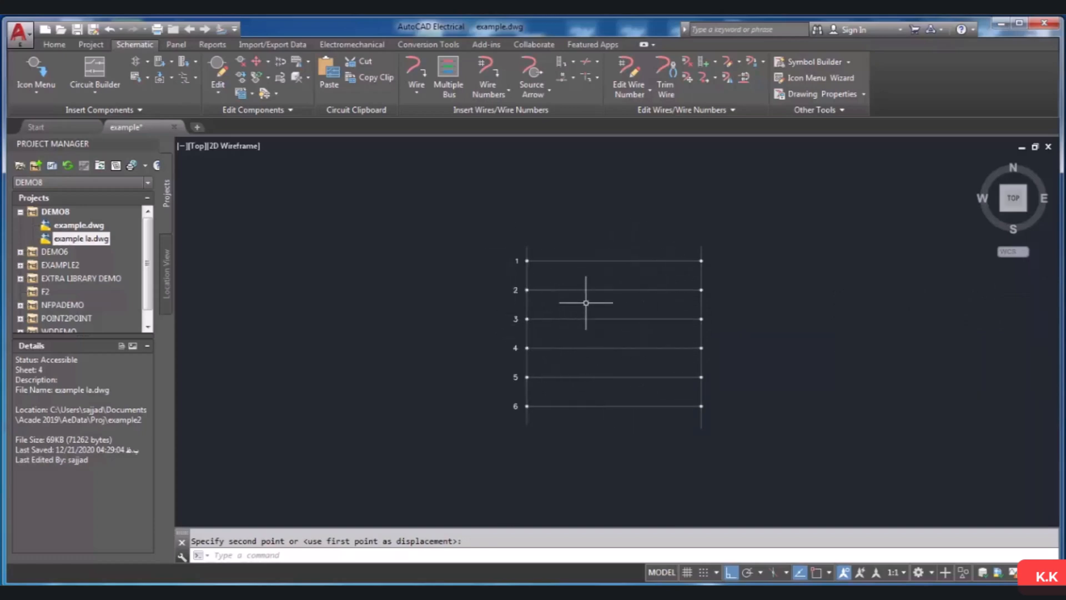
pyautogui.click(623, 250)
pyautogui.click(605, 295)
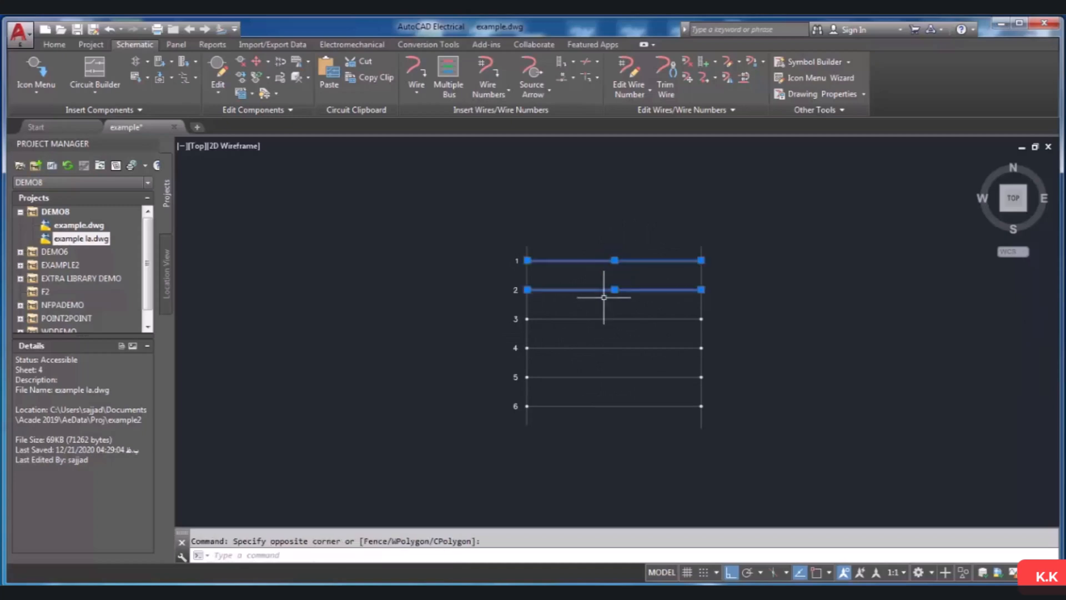
pyautogui.press('Delete')
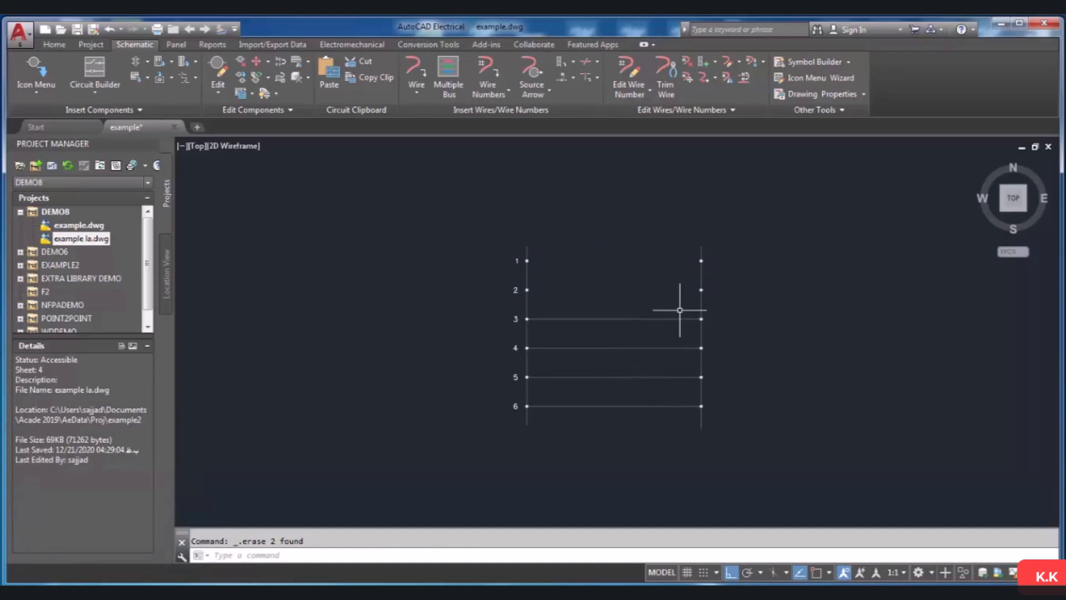
# Erase the ladder's right rail together with rungs 3 to 6, and undo the deletion
pyautogui.click(722, 223)
pyautogui.click(684, 447)
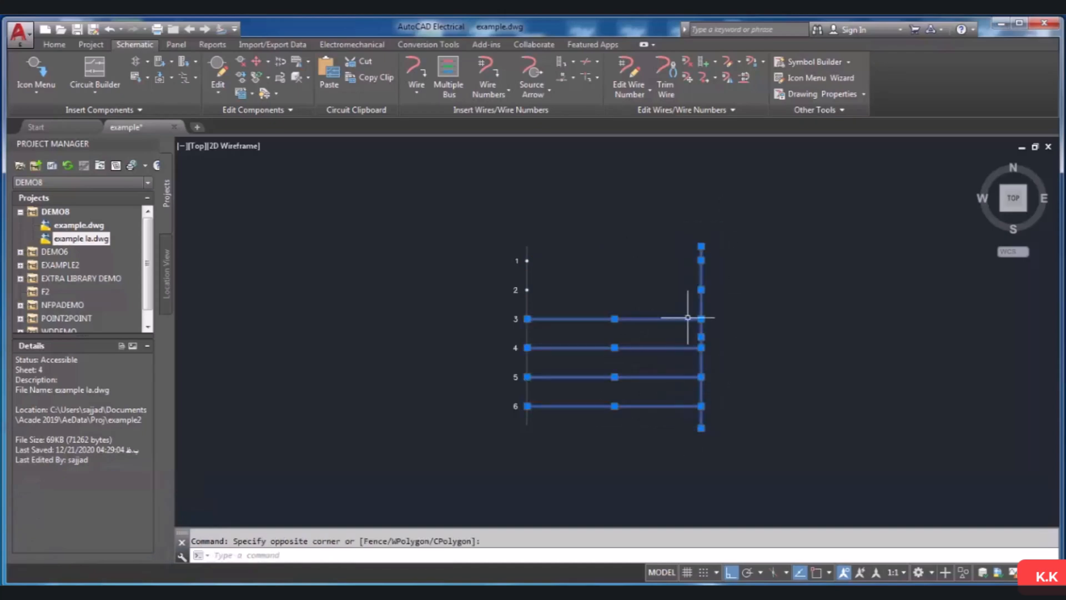
pyautogui.press('Delete')
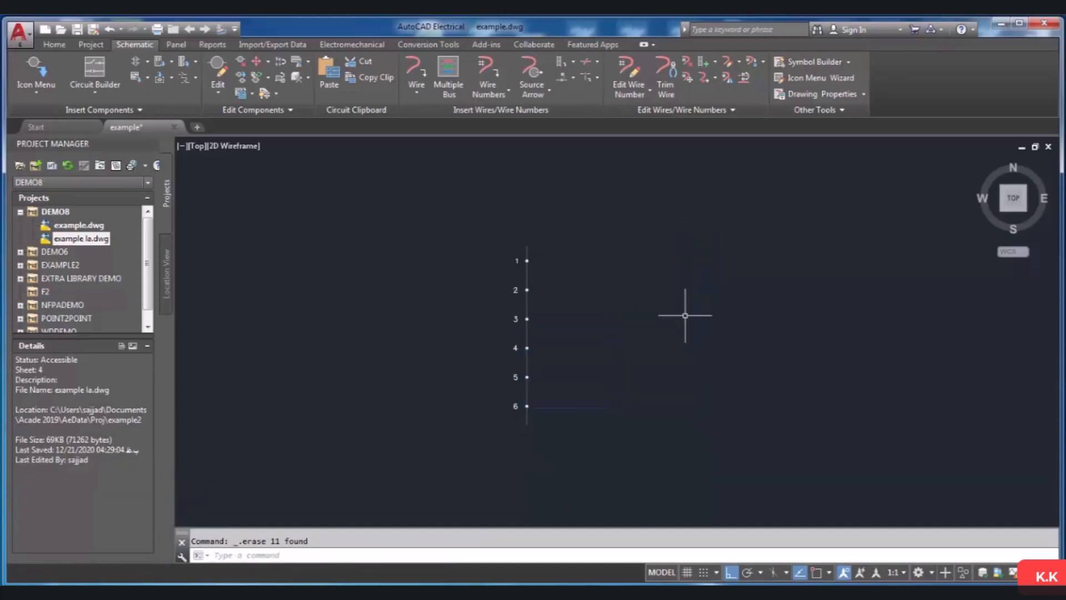
pyautogui.hotkey('ctrl', 'z')
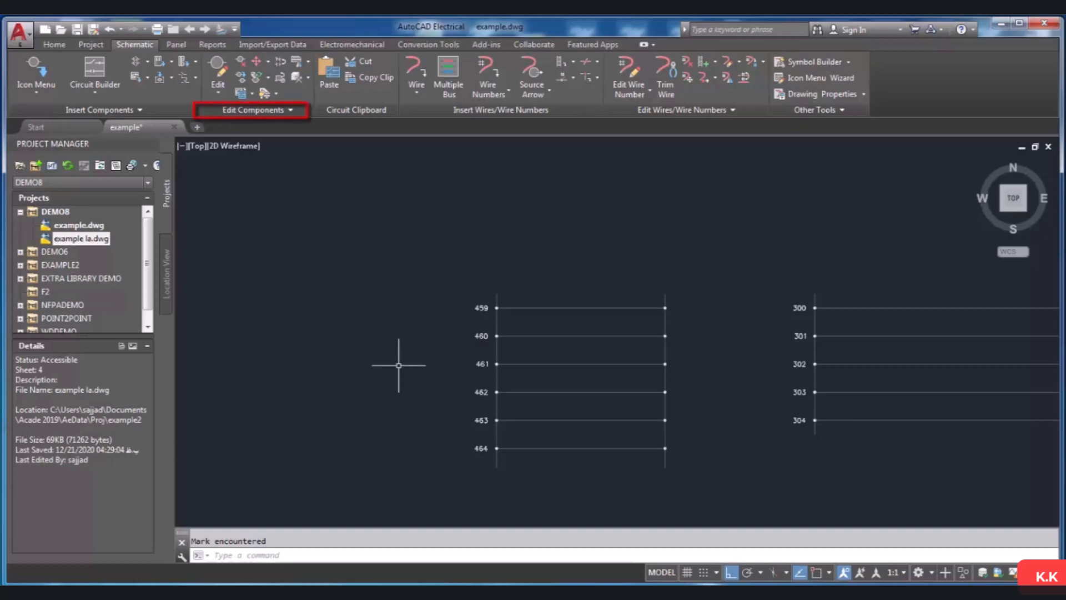
# Scoot the rung at reference 459 upward to just above the top of its ladder's rails
pyautogui.click(259, 65)
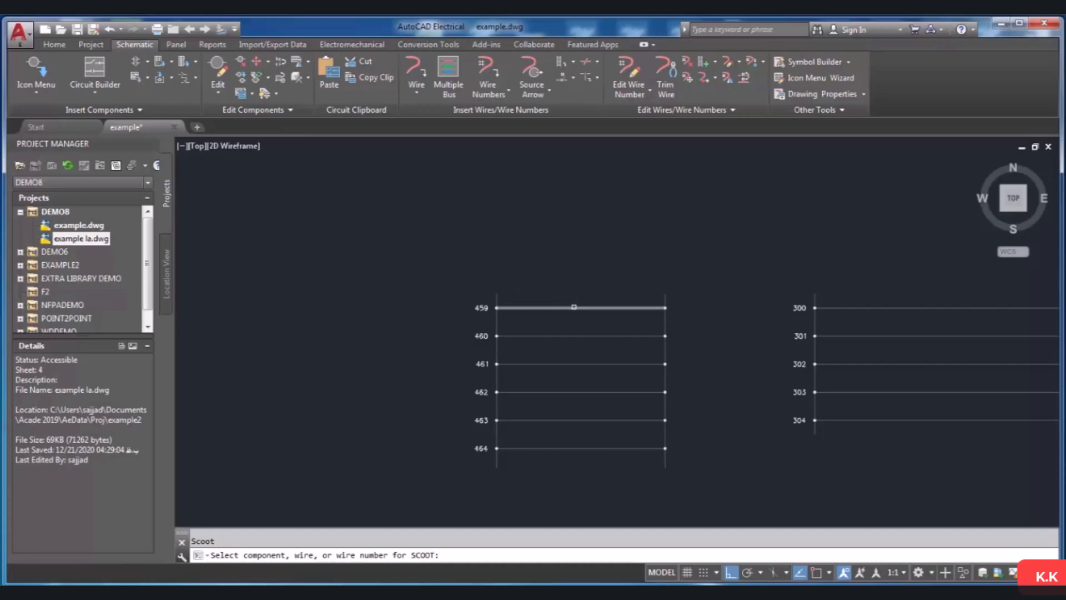
pyautogui.click(575, 307)
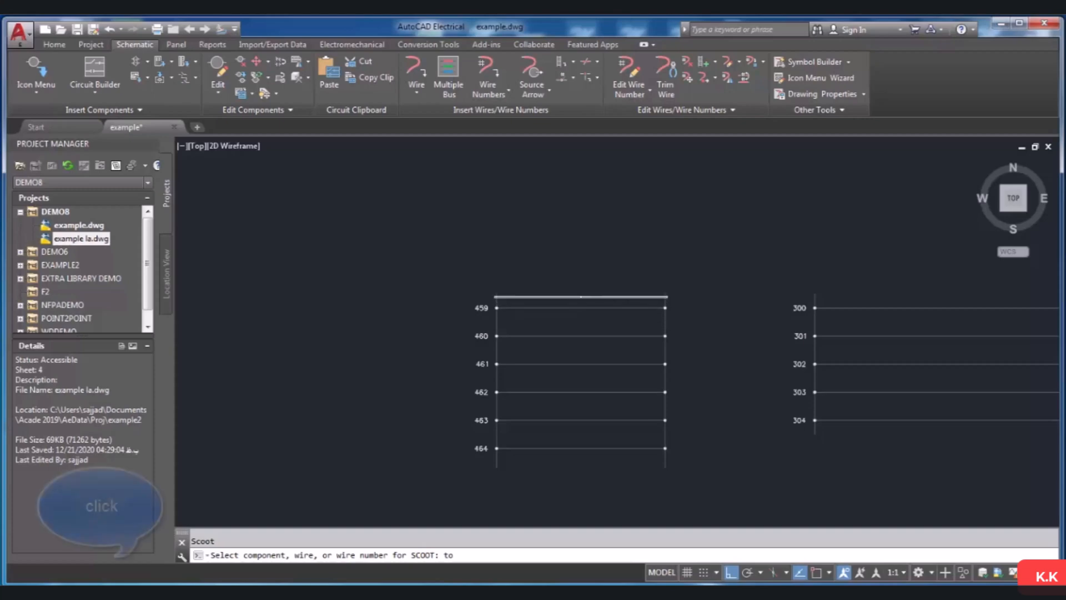
pyautogui.click(578, 289)
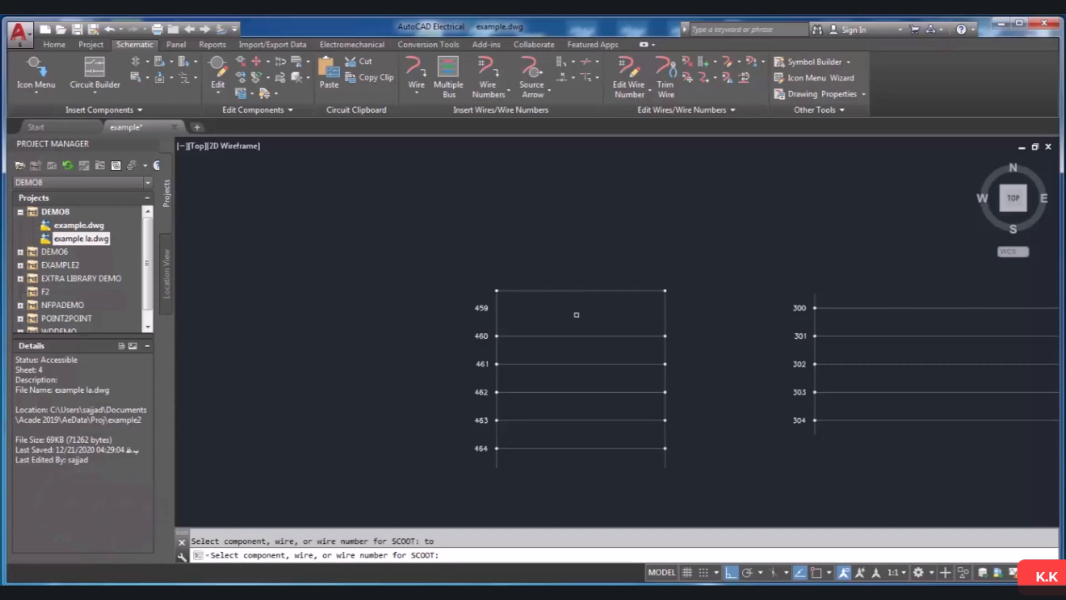
pyautogui.scroll(3, 573, 316)
pyautogui.scroll(-4, 573, 301)
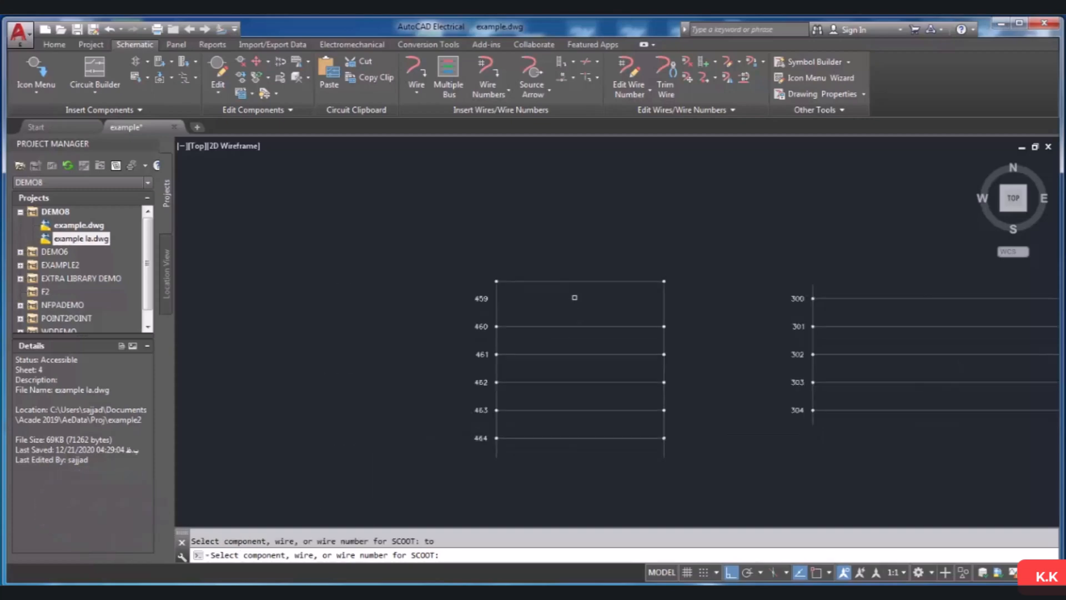
pyautogui.scroll(2, 575, 298)
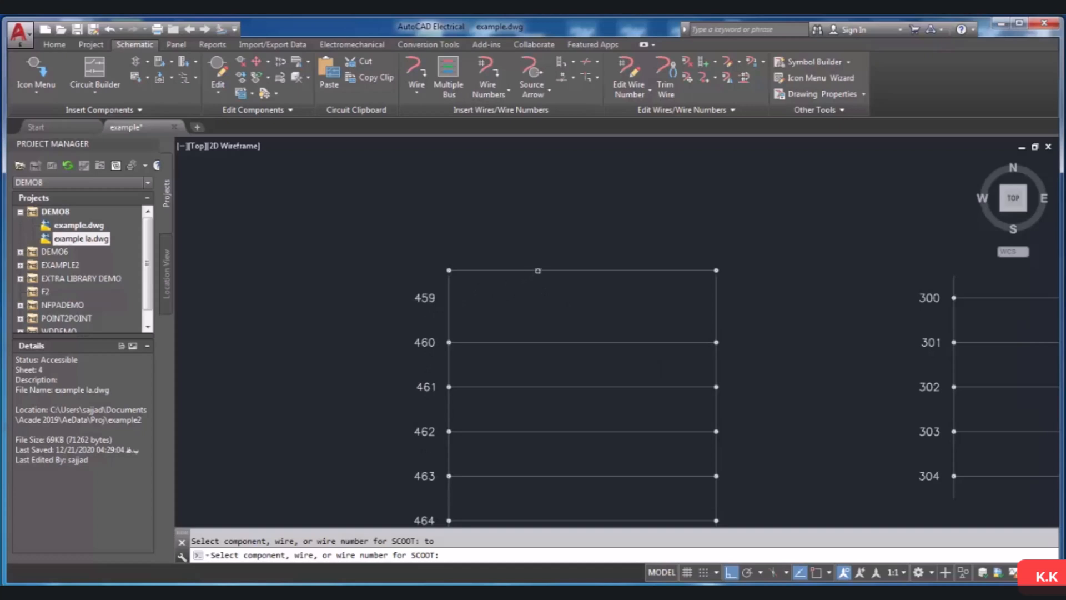
# Scoot the raised top rung down to between references 459 and 460, and end the Scoot command
pyautogui.click(538, 271)
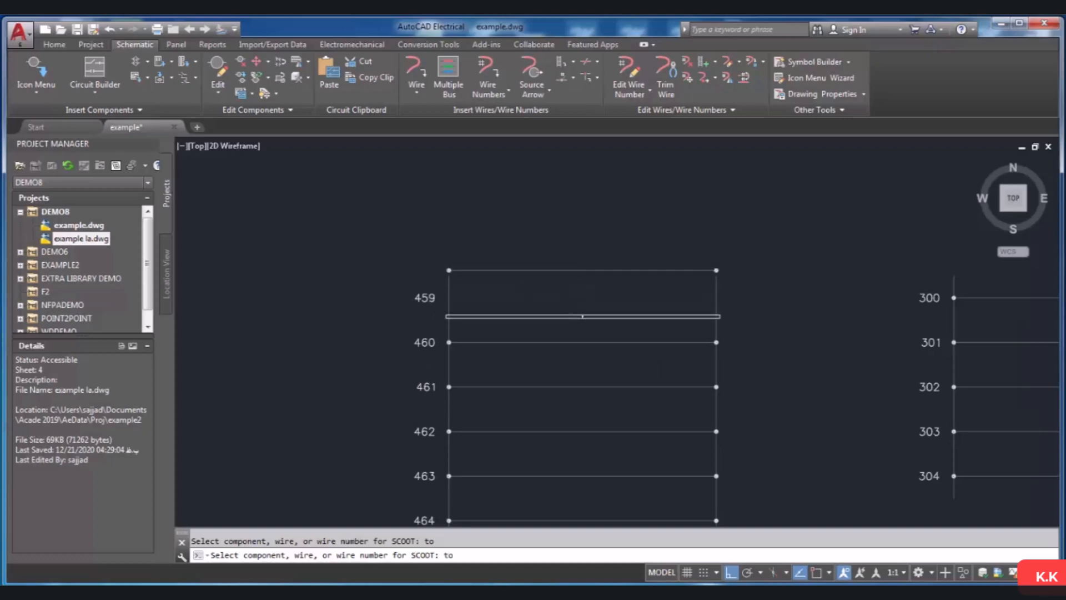
pyautogui.click(546, 316)
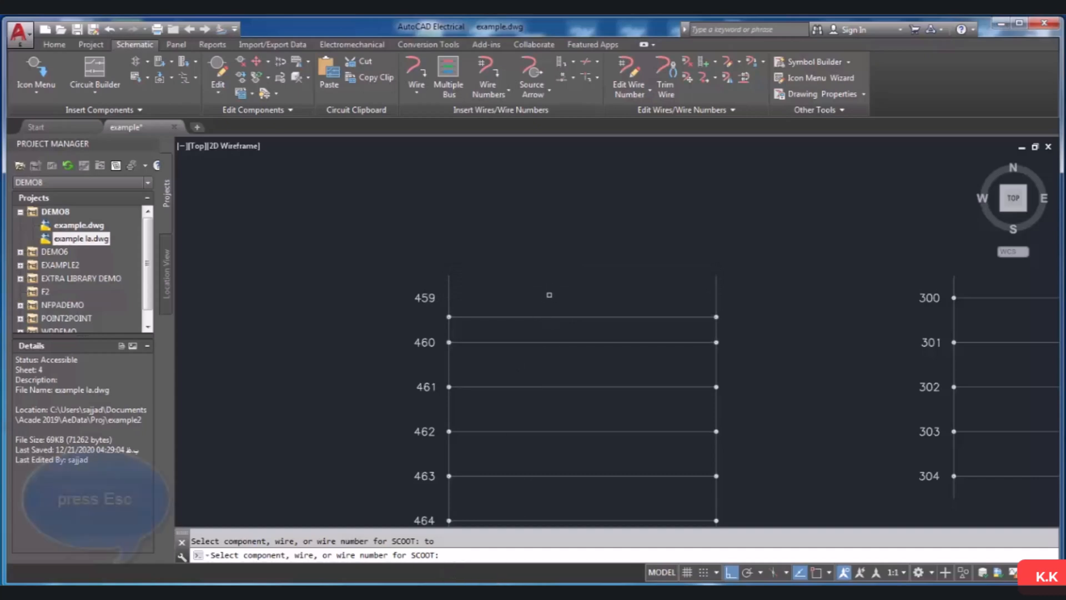
pyautogui.press('Escape')
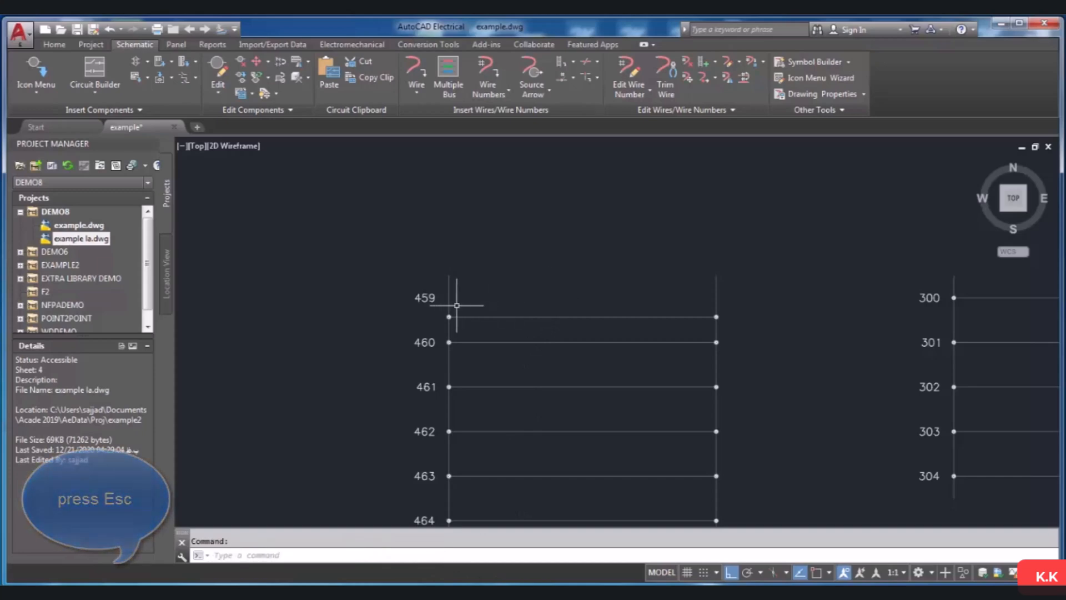